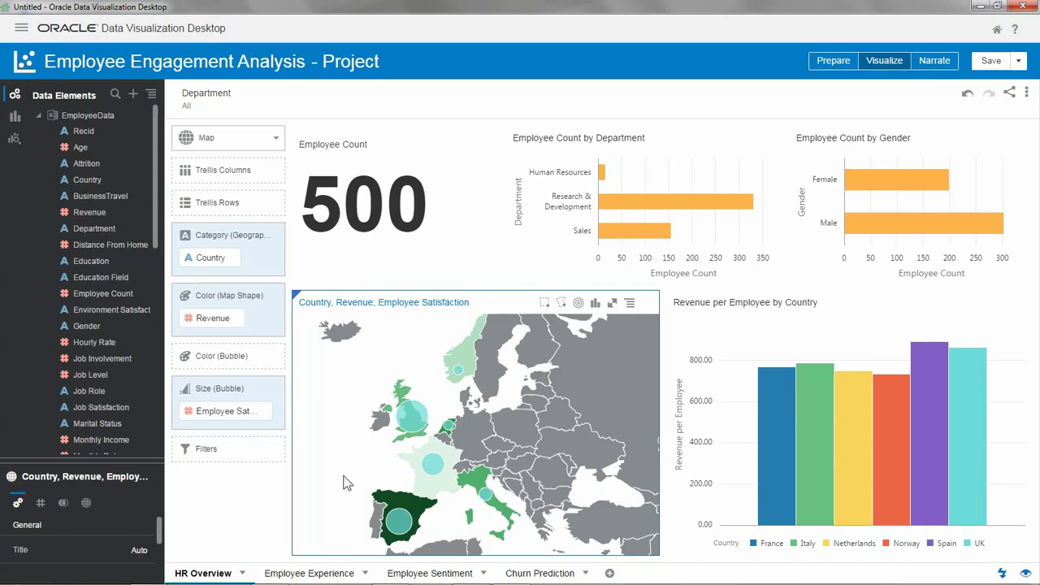
# Step: Color the Employee Count by Department bar chart by Attrition
pyautogui.moveTo(398, 489)
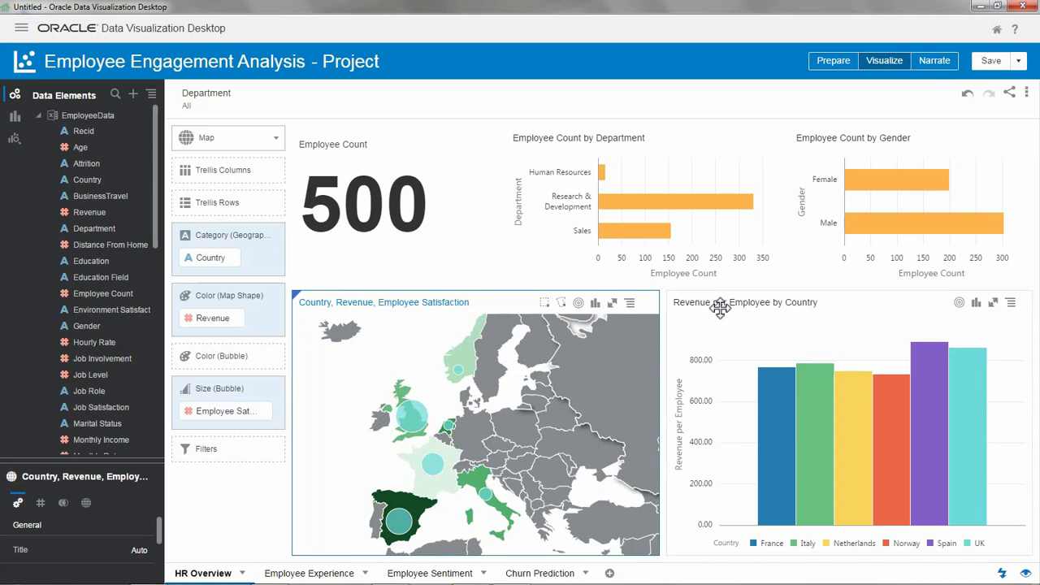
pyautogui.moveTo(939, 353)
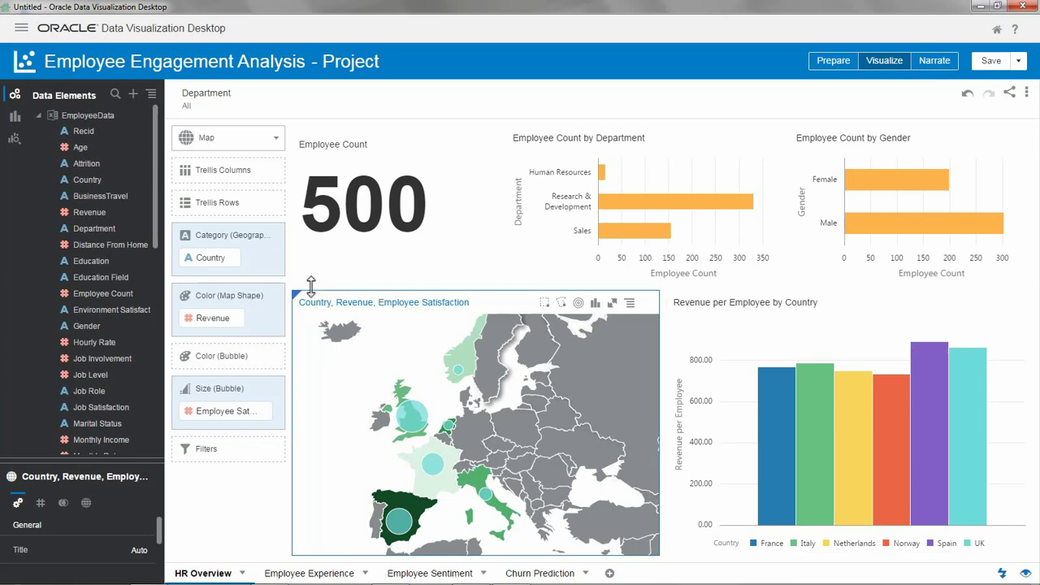
pyautogui.click(87, 164)
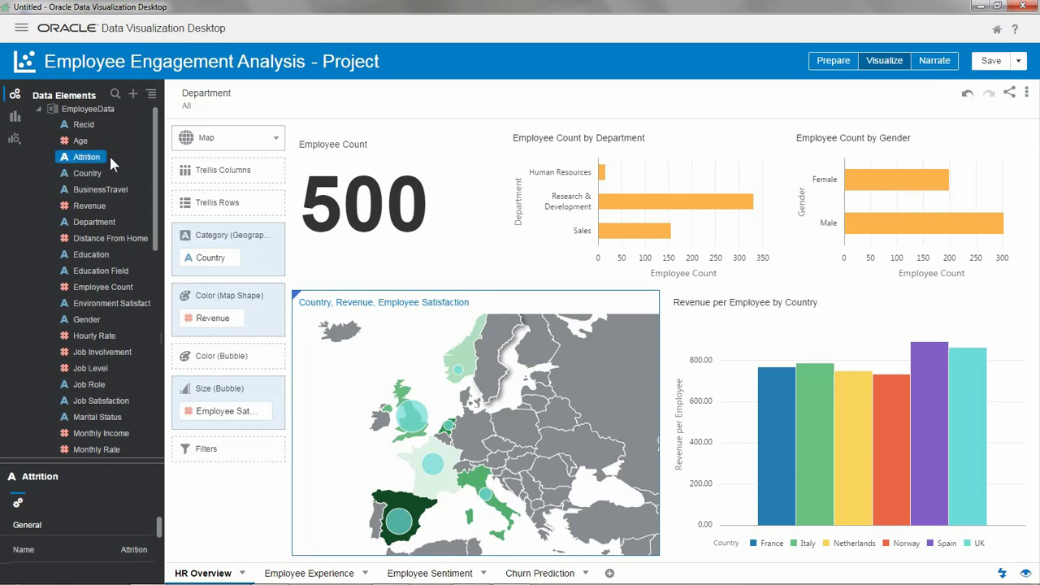
pyautogui.click(524, 156)
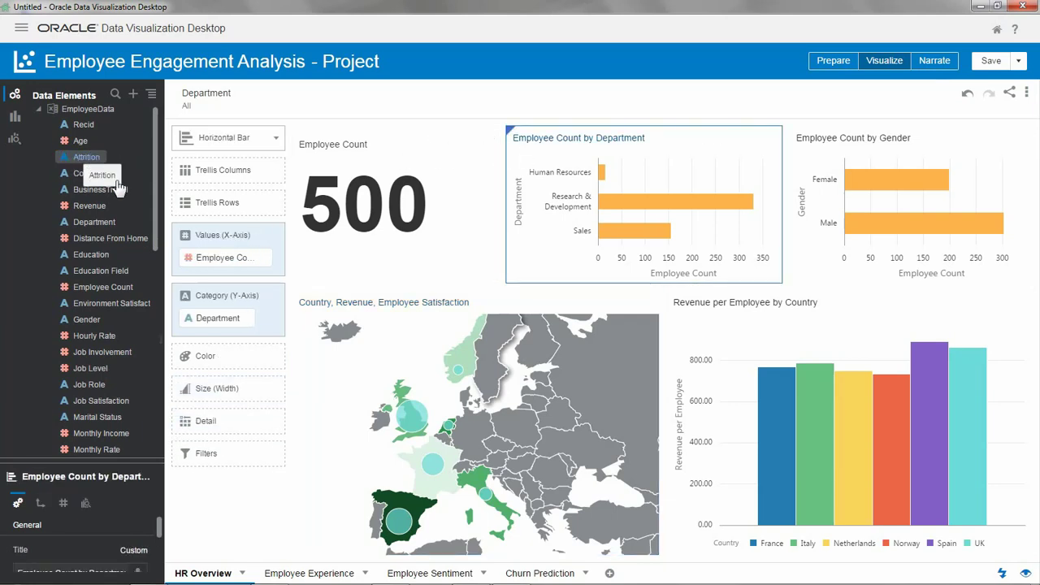
pyautogui.moveTo(118, 185); pyautogui.dragTo(208, 356)
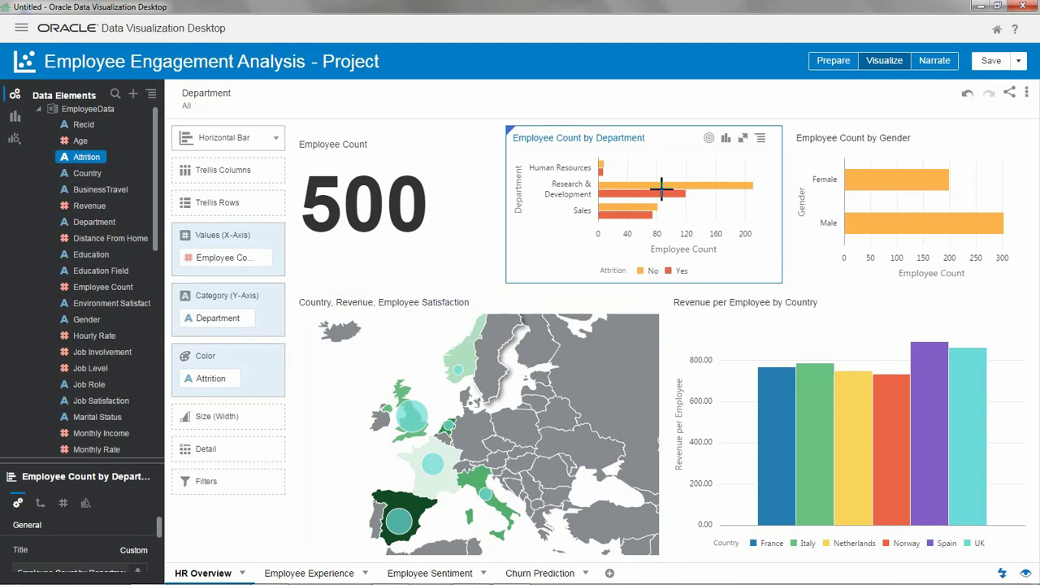
# Step: Run Explain on the Attrition attribute and review the basic facts charts by measure
pyautogui.moveTo(641, 199)
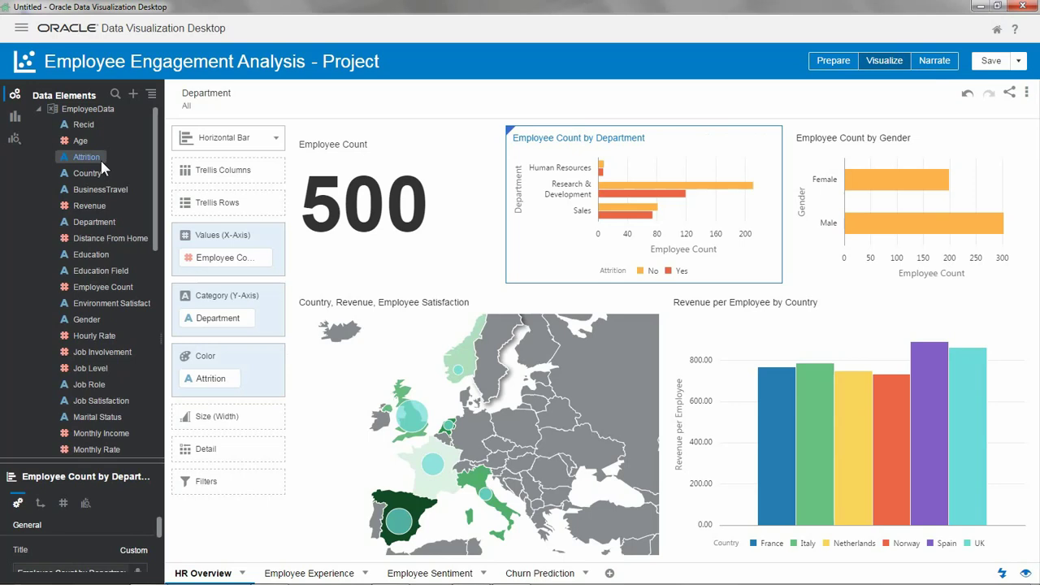
pyautogui.rightClick(102, 162)
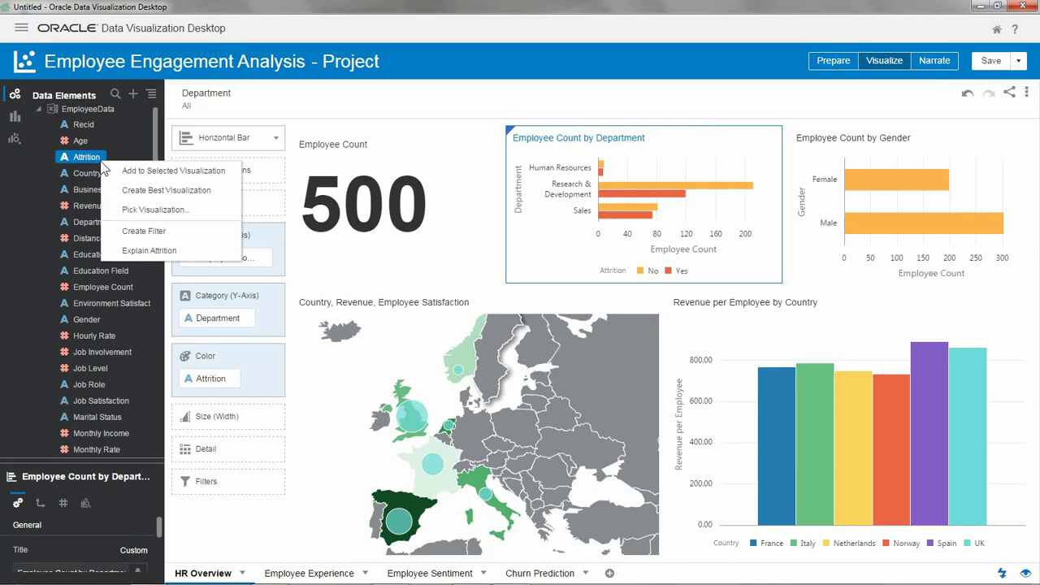
pyautogui.click(141, 252)
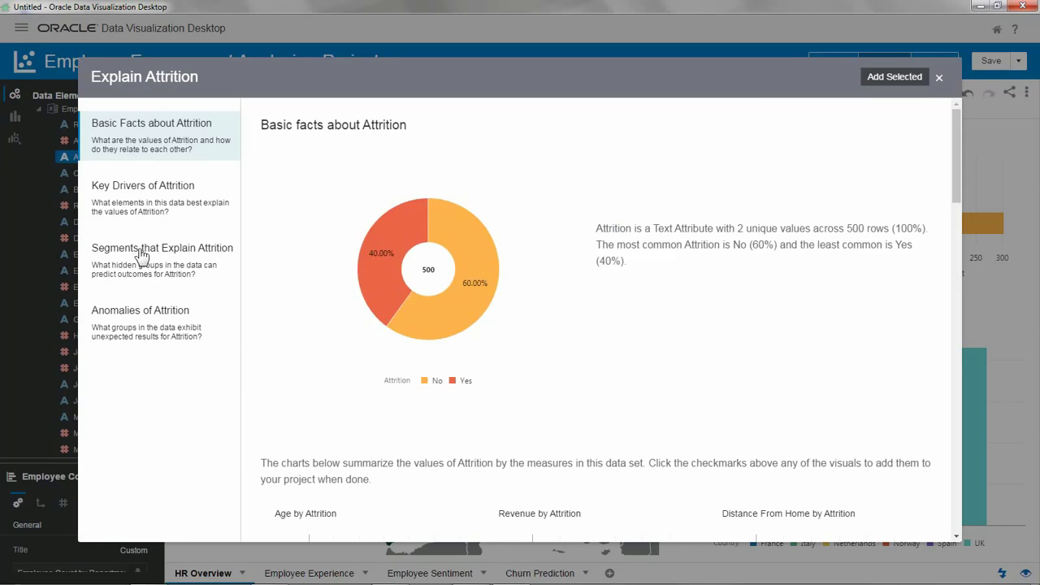
pyautogui.moveTo(331, 262)
pyautogui.scroll(-4, 679, 305)
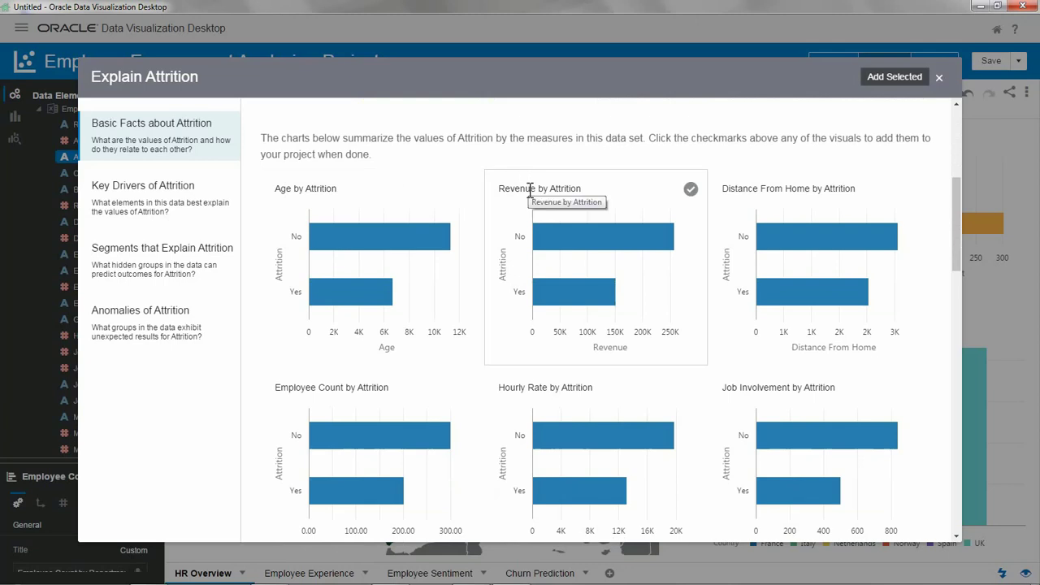
pyautogui.scroll(-5, 740, 188)
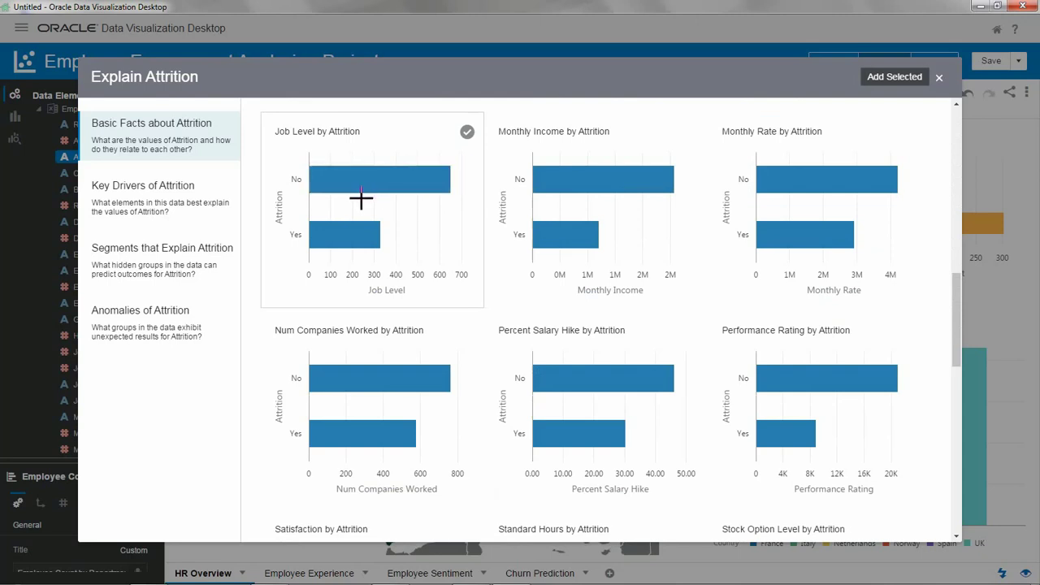
# Step: Examine the key drivers of Attrition and the segments that explain it
pyautogui.click(162, 209)
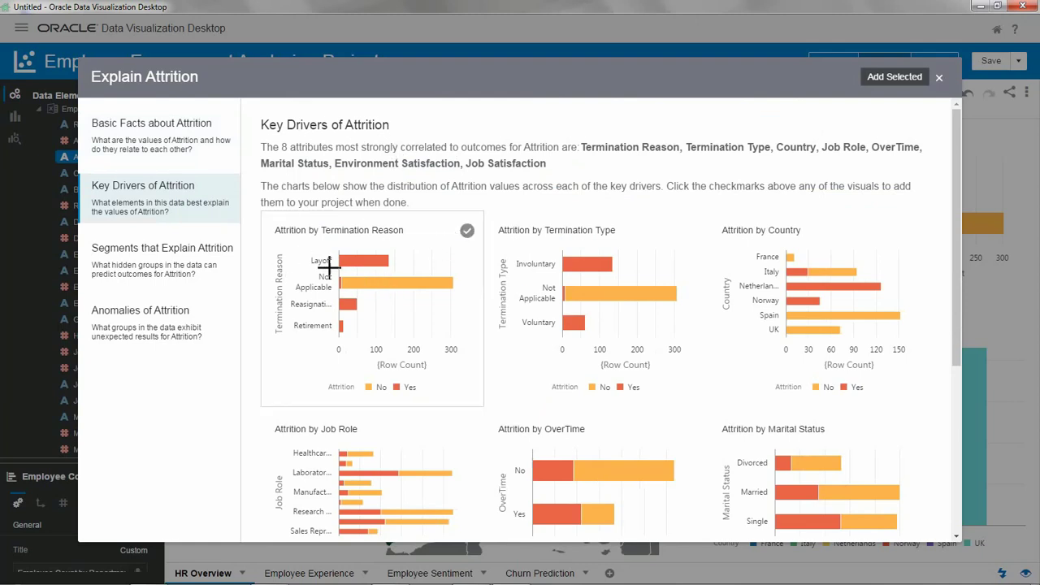
pyautogui.moveTo(372, 263)
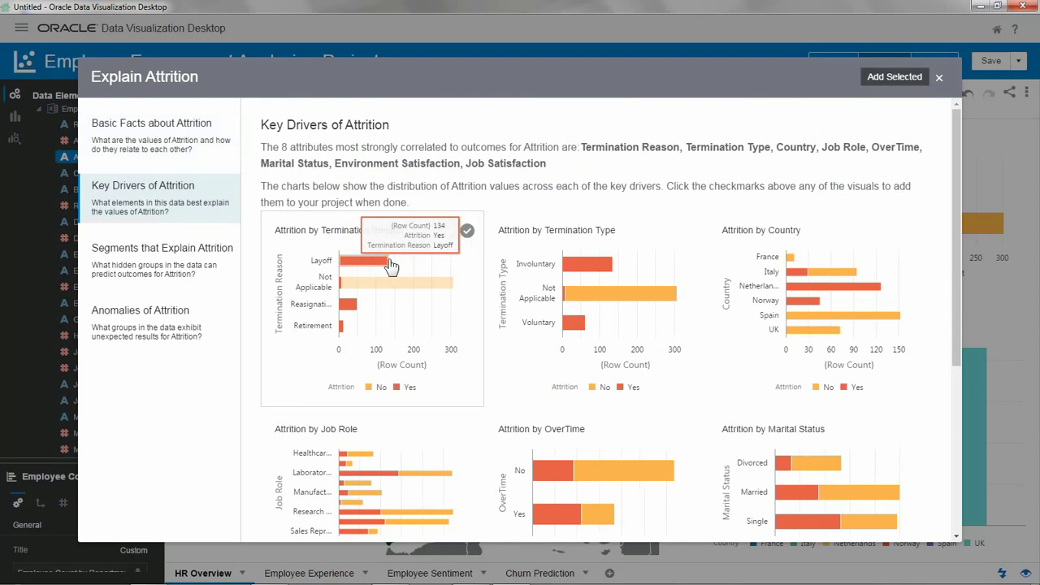
pyautogui.moveTo(593, 270)
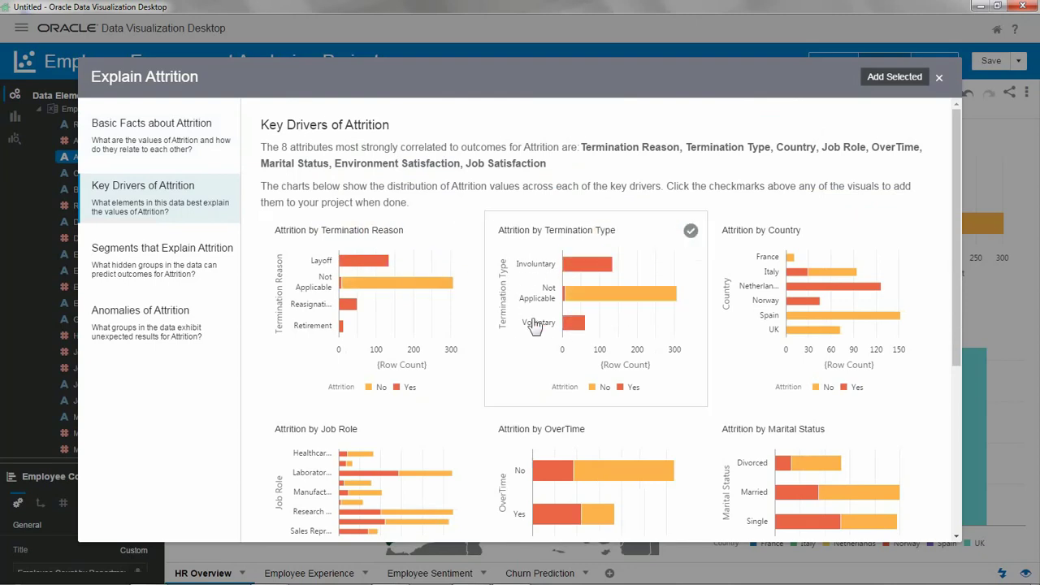
pyautogui.scroll(-3, 535, 325)
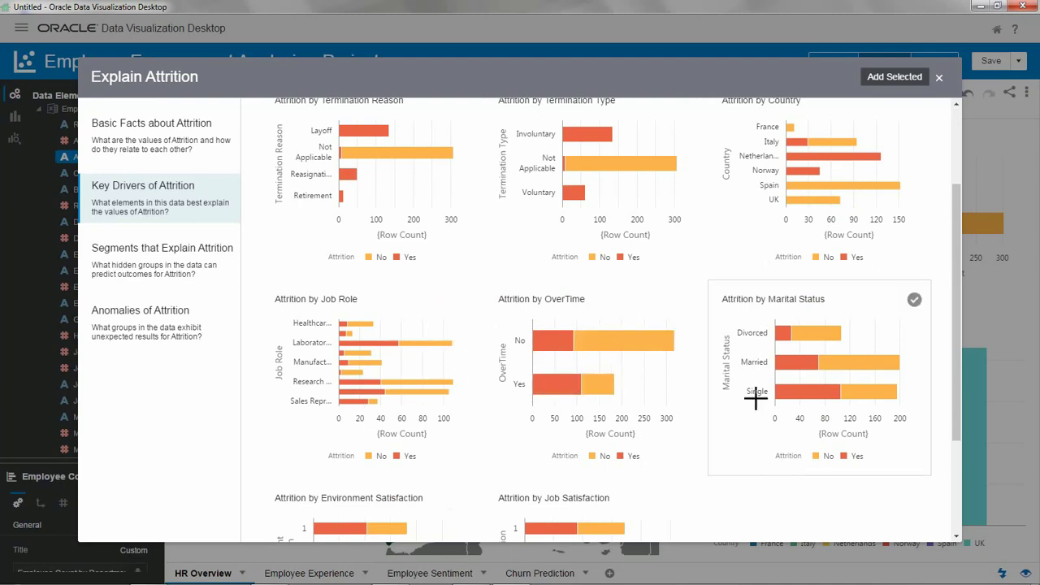
pyautogui.click(167, 268)
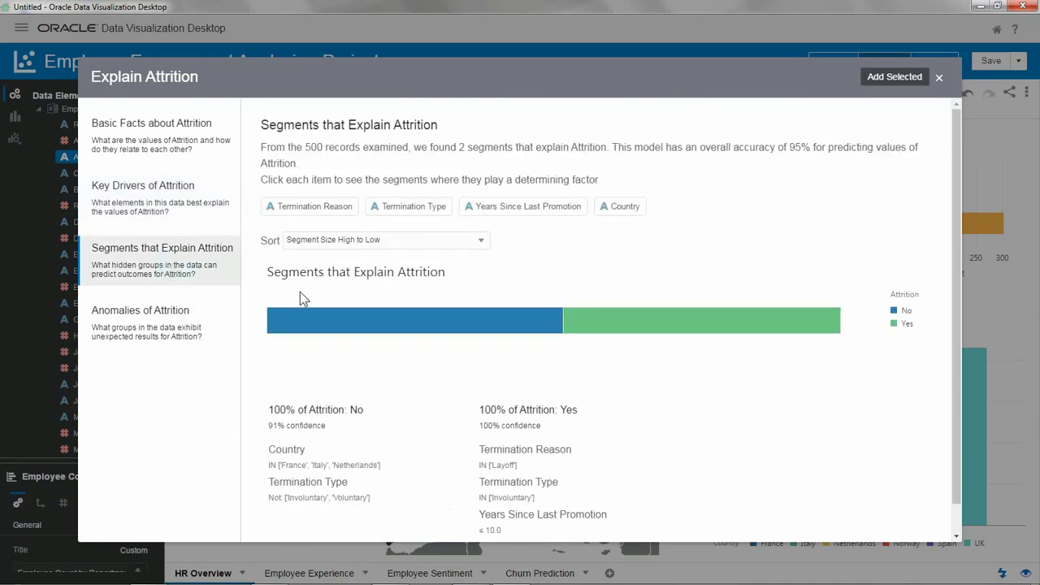
pyautogui.scroll(-1, 300, 292)
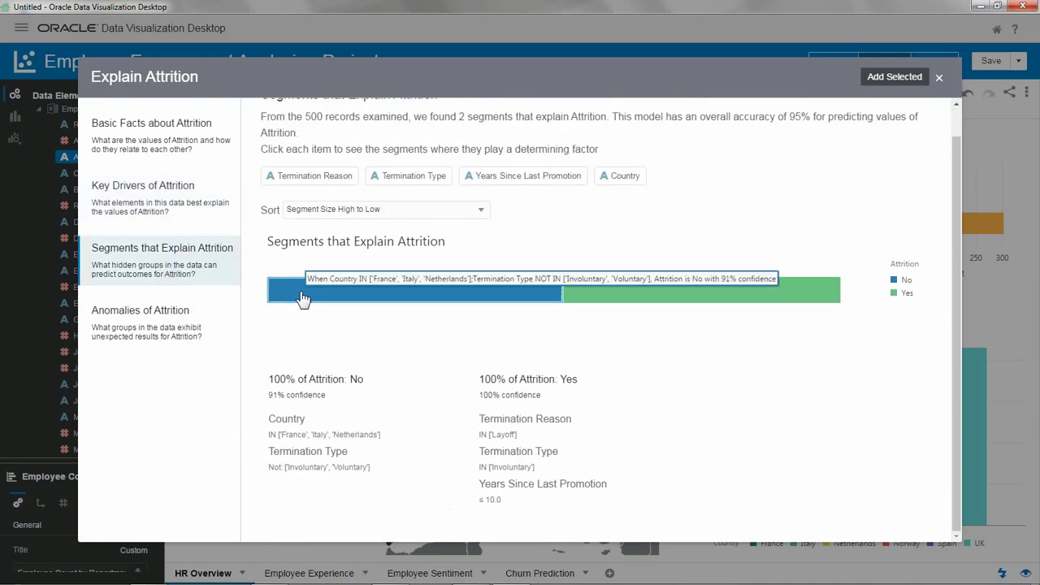
# Step: Review the anomalies of Attrition through the Gender and Department outlier chart, and close the explanation without adding visuals
pyautogui.click(179, 335)
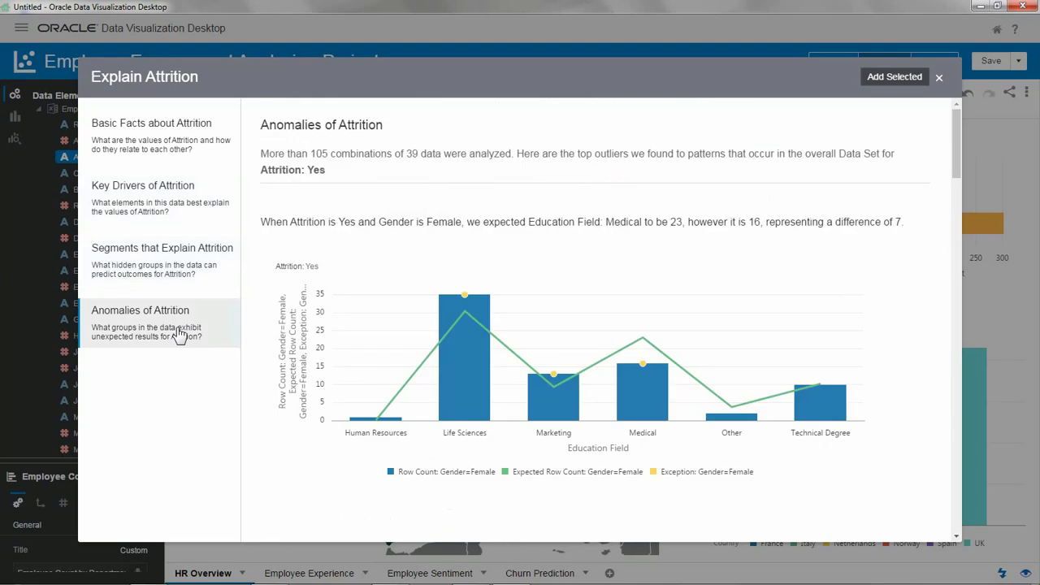
pyautogui.scroll(-5, 345, 284)
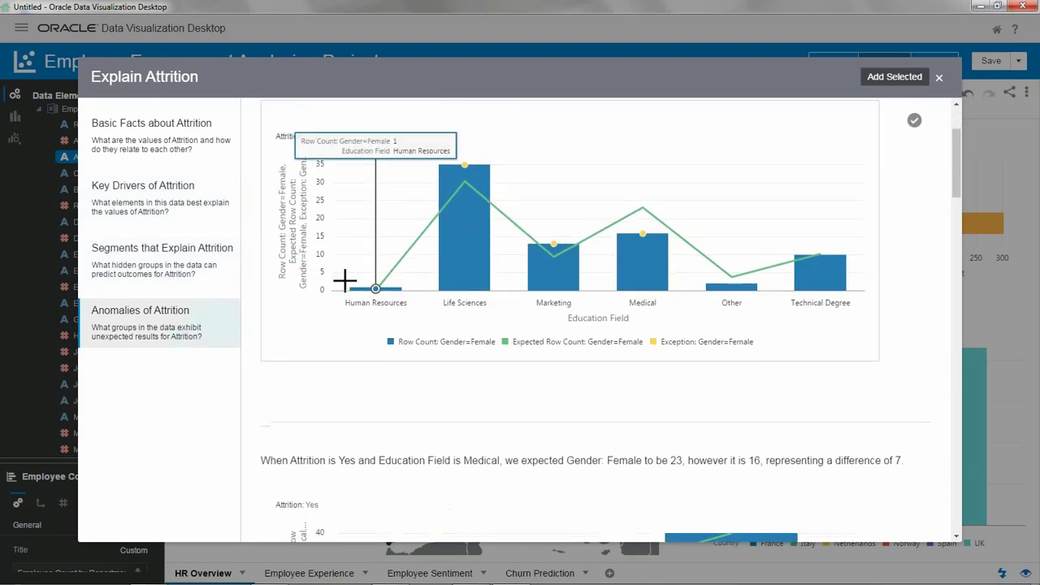
pyautogui.scroll(-10, 345, 281)
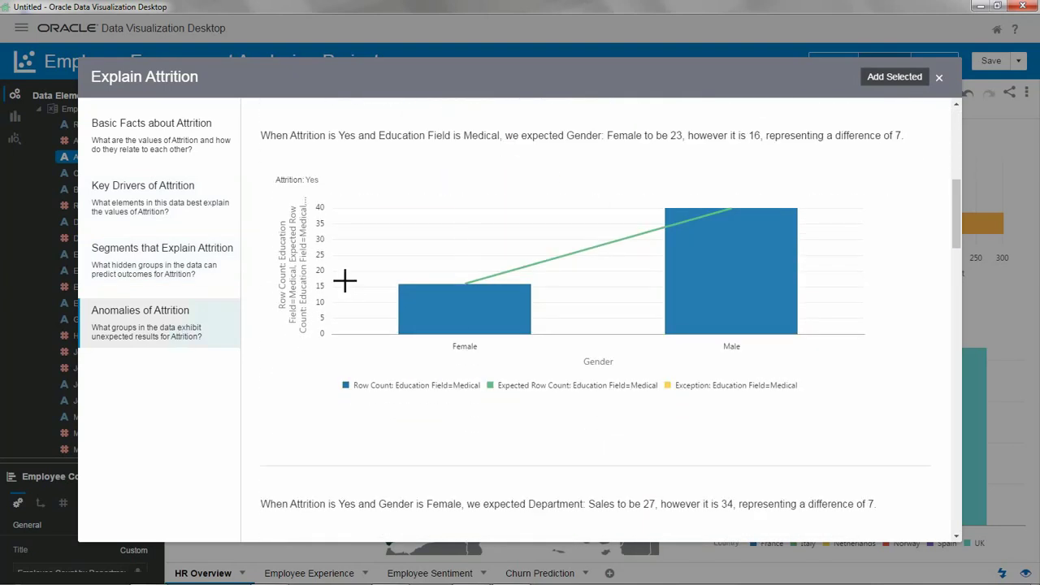
pyautogui.scroll(-4, 345, 281)
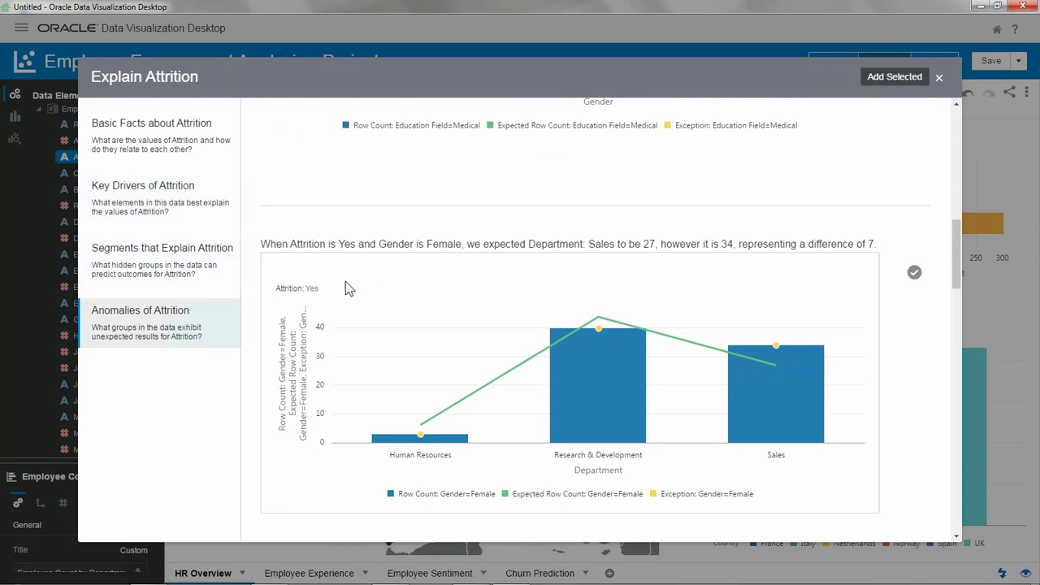
pyautogui.scroll(-2, 345, 281)
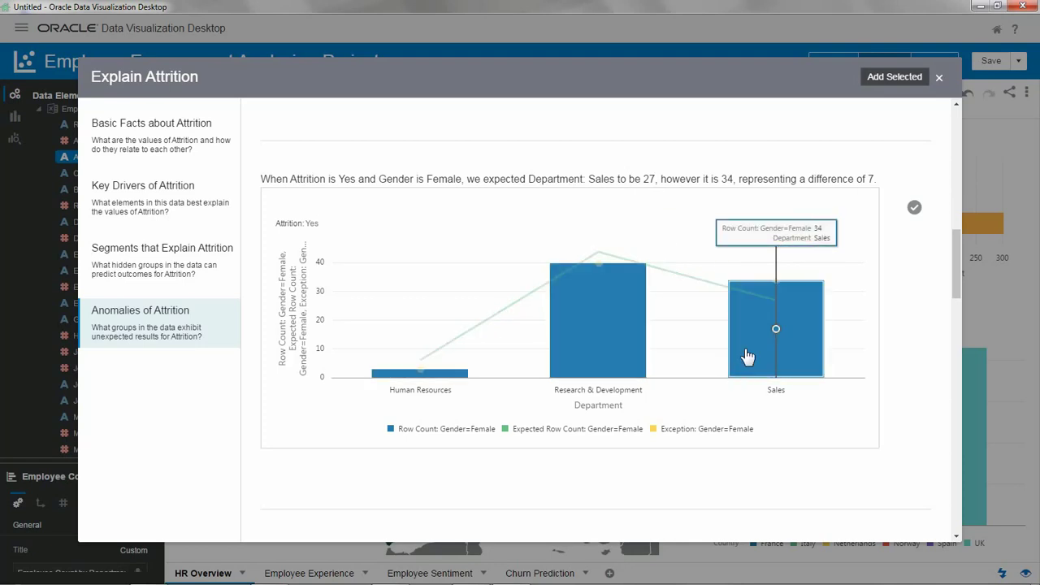
pyautogui.click(940, 79)
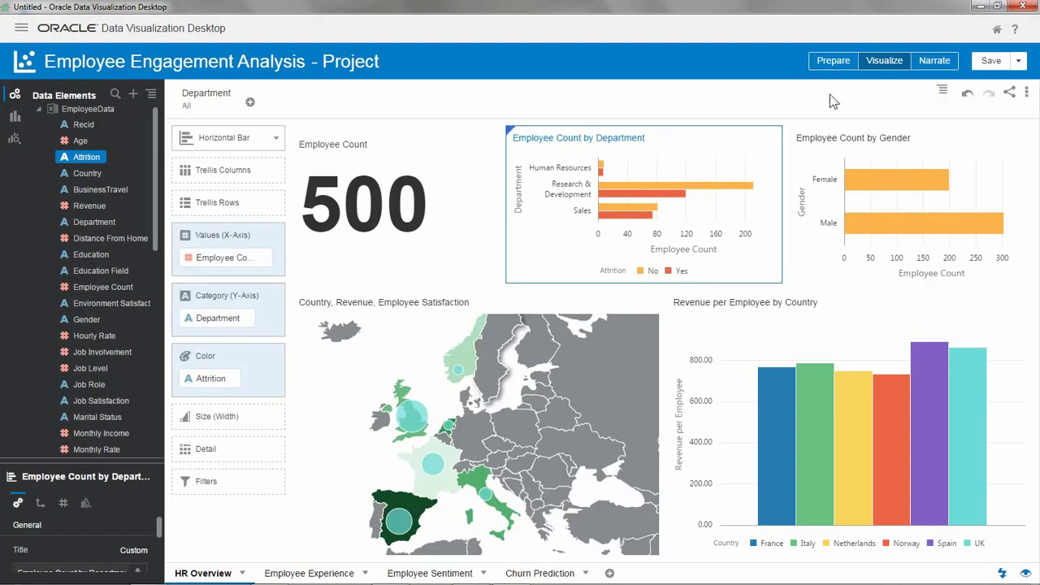
# Step: Filter the HR Overview canvas to the Sales department
pyautogui.click(195, 98)
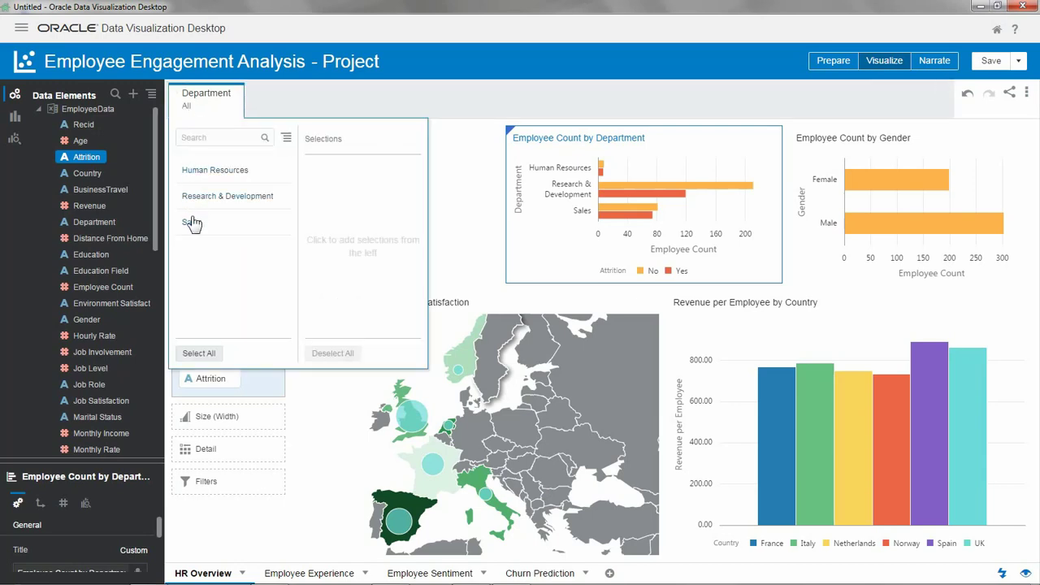
pyautogui.click(192, 221)
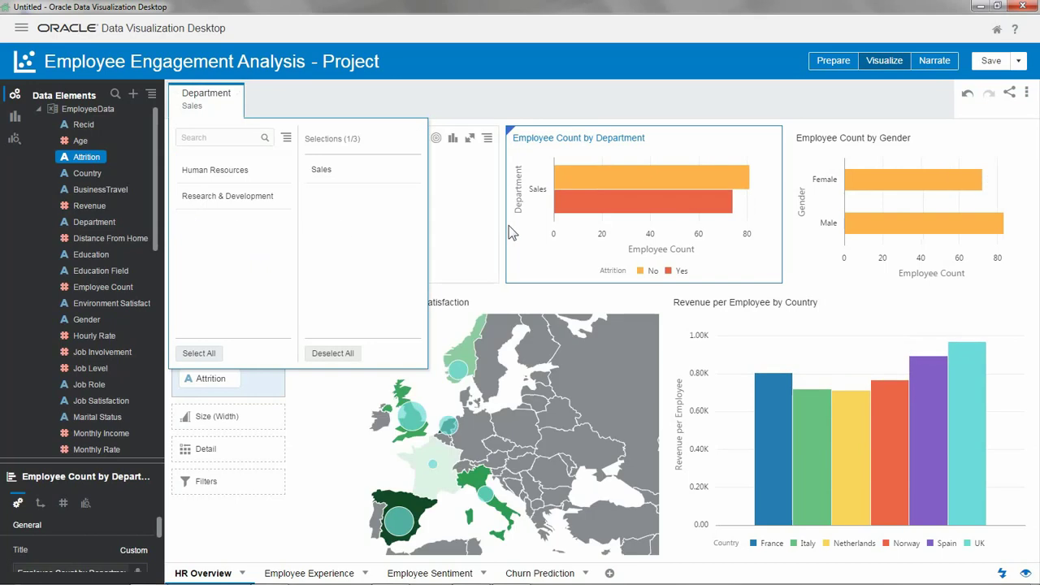
pyautogui.click(512, 233)
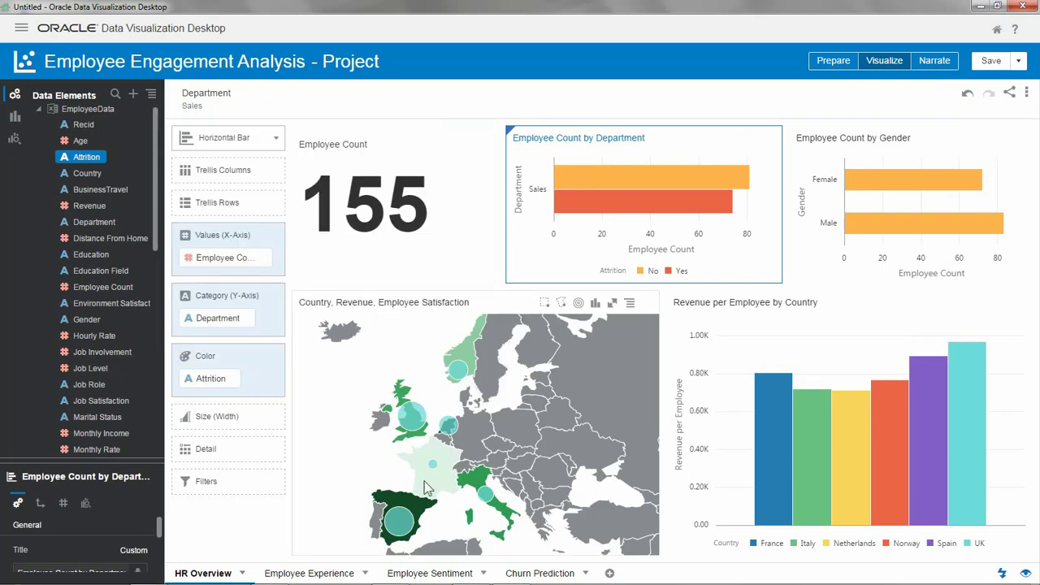
# Step: View the Employee Experience canvas and the Employee Sentiment canvas, inspecting employee counts by sentiment and department
pyautogui.click(324, 574)
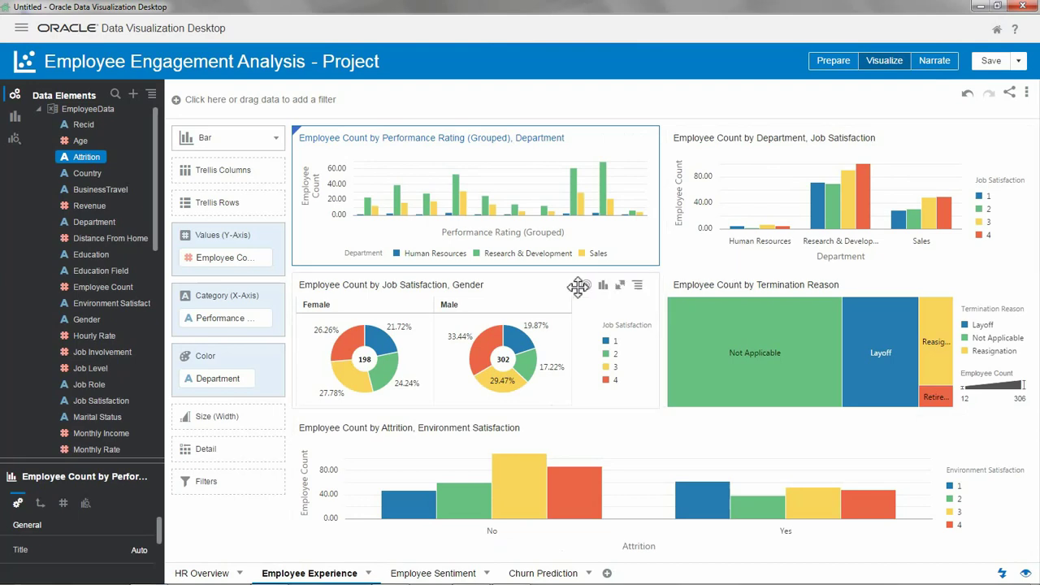
pyautogui.moveTo(890, 335)
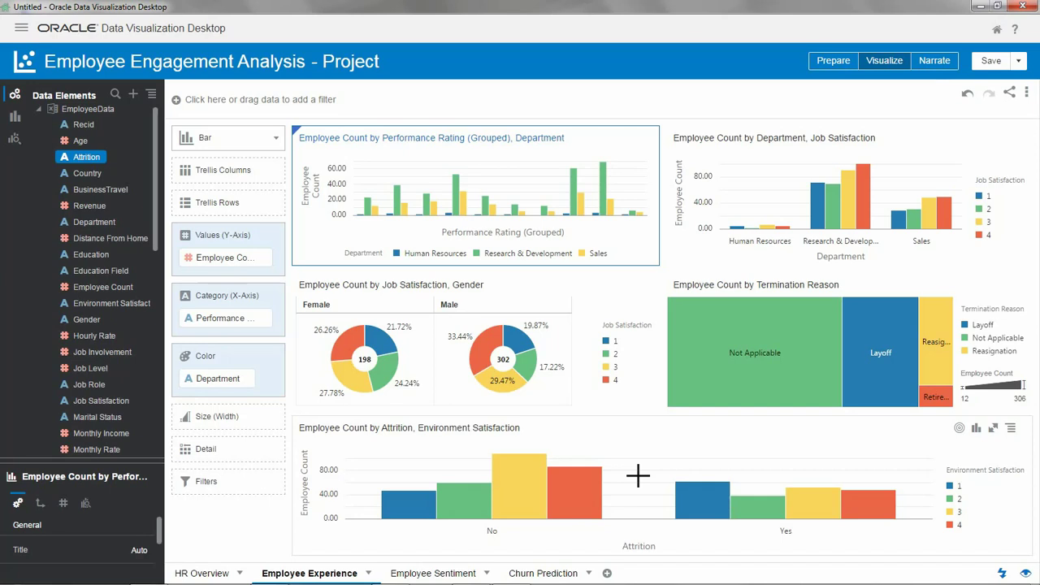
pyautogui.click(459, 574)
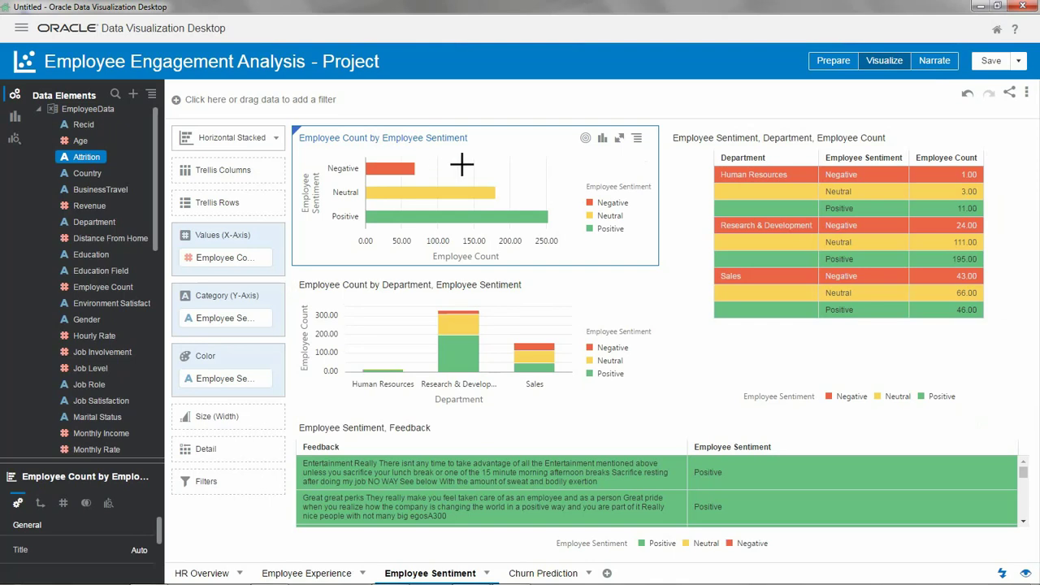
pyautogui.moveTo(511, 223)
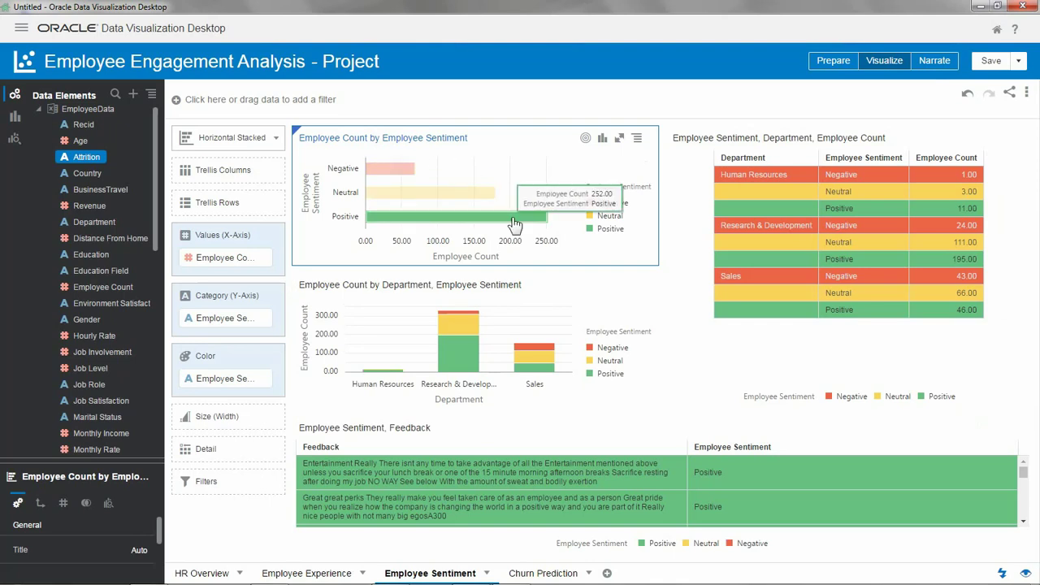
pyautogui.moveTo(521, 349)
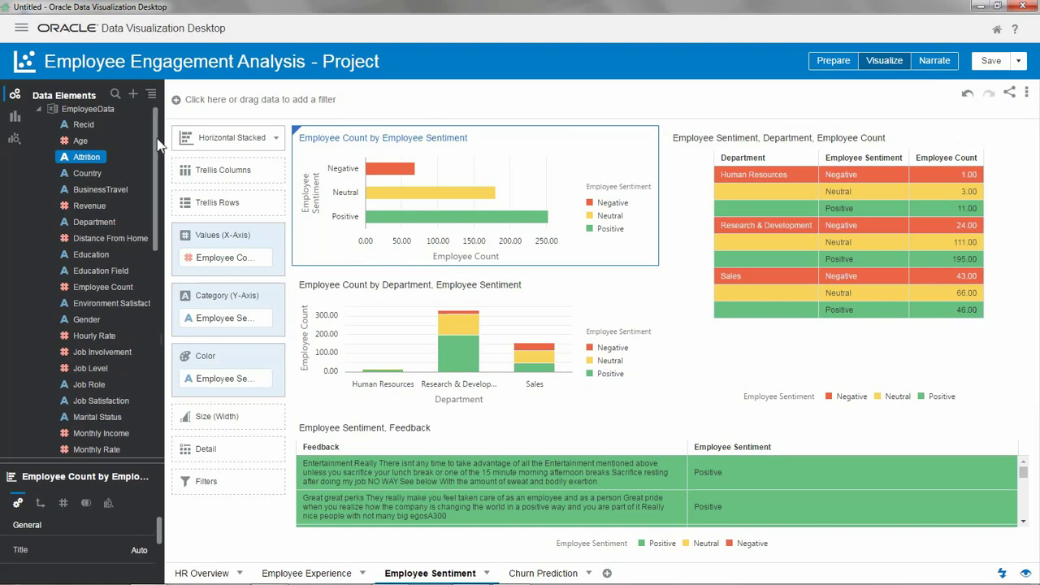
# Step: Browse the data elements down to the HR attrition prediction fields and add a new canvas to the project
pyautogui.scroll(-1, 158, 170)
pyautogui.scroll(-10, 159, 171)
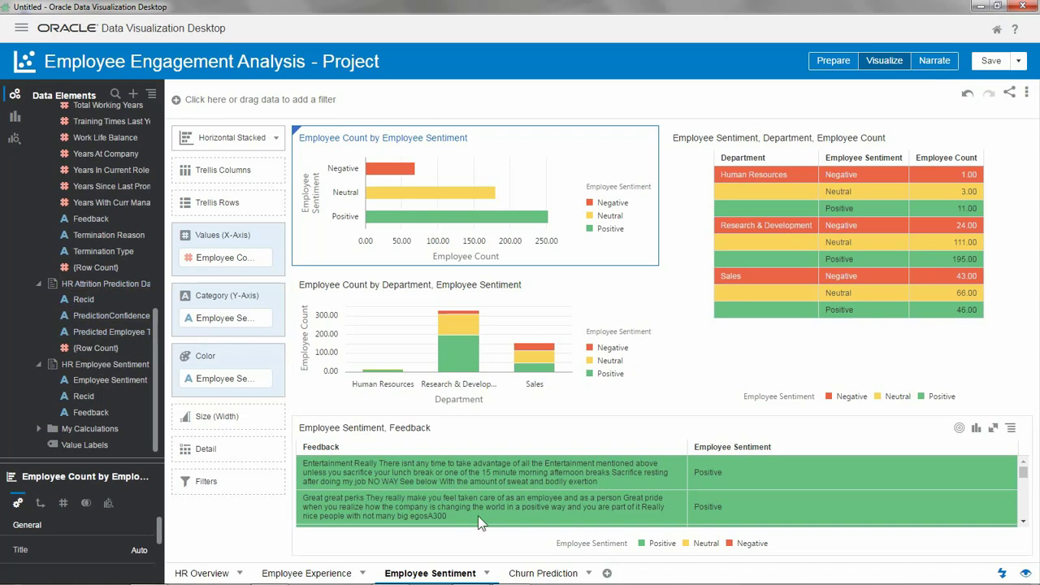
pyautogui.click(609, 574)
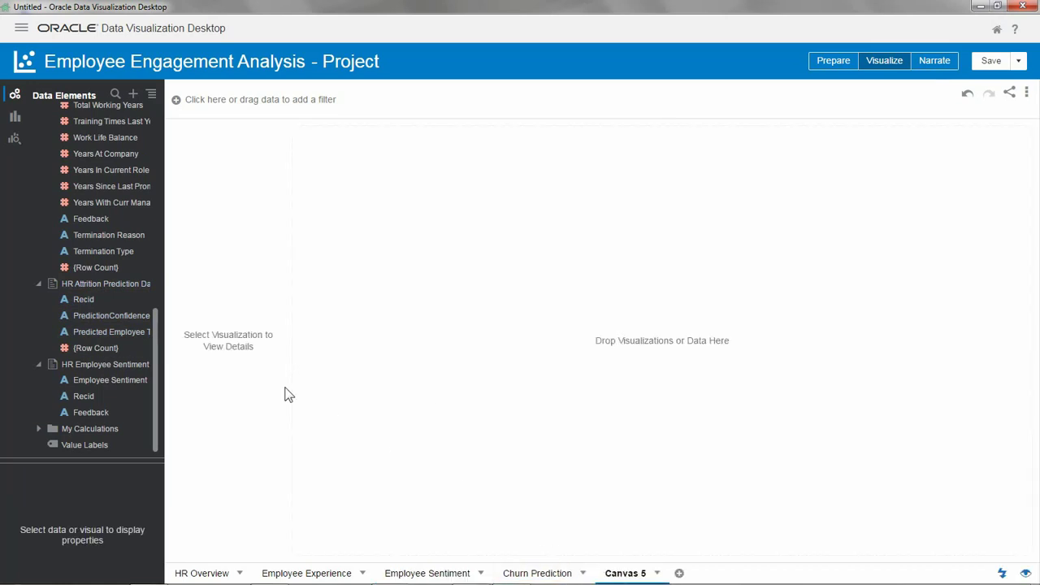
# Step: Create a pie chart of Employee Count by Predicted Employee Turnover on the new canvas
pyautogui.click(118, 333)
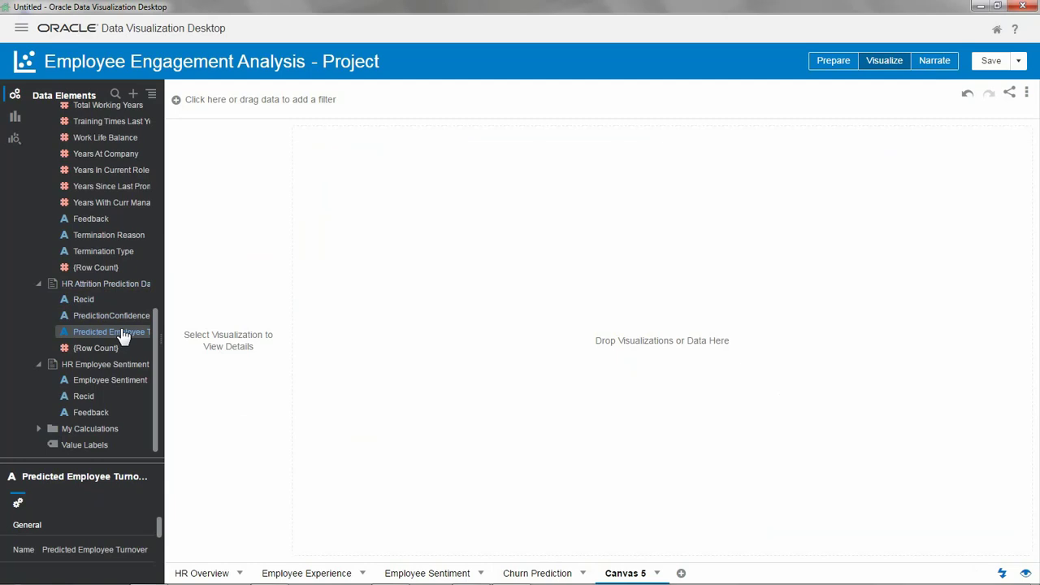
pyautogui.scroll(10, 135, 325)
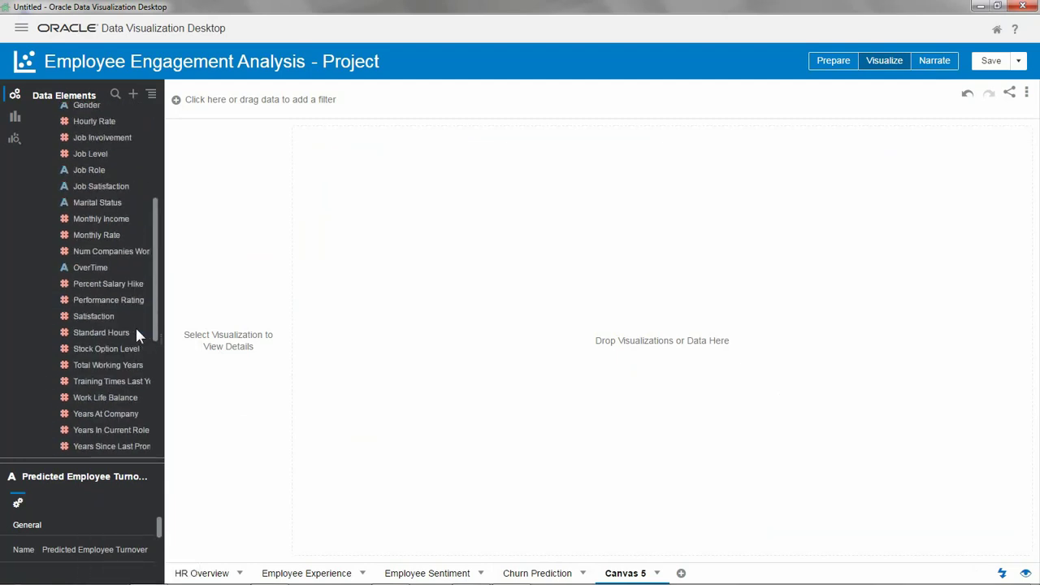
pyautogui.click(123, 202)
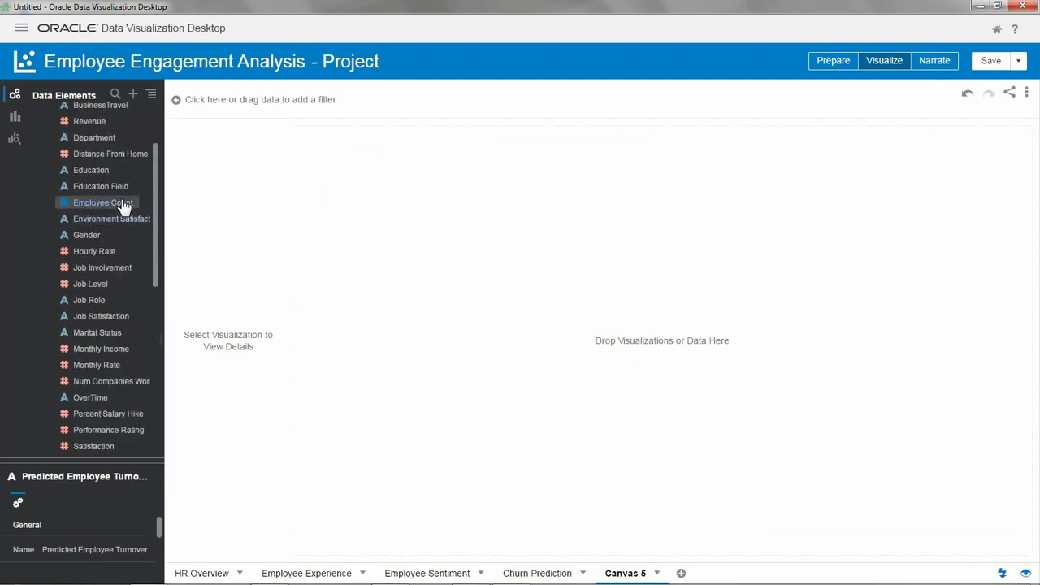
pyautogui.rightClick(124, 204)
pyautogui.click(135, 229)
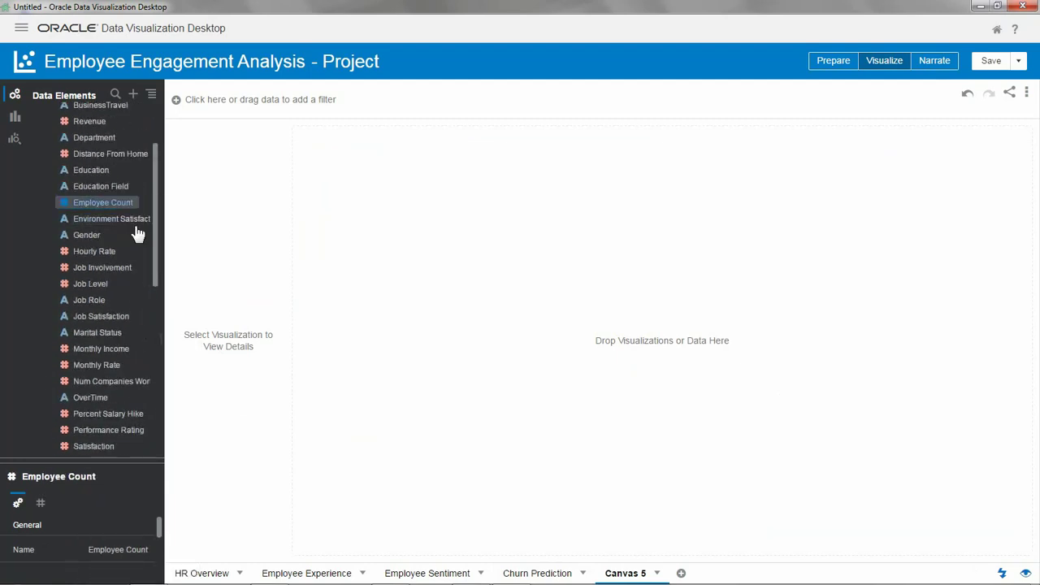
pyautogui.click(293, 324)
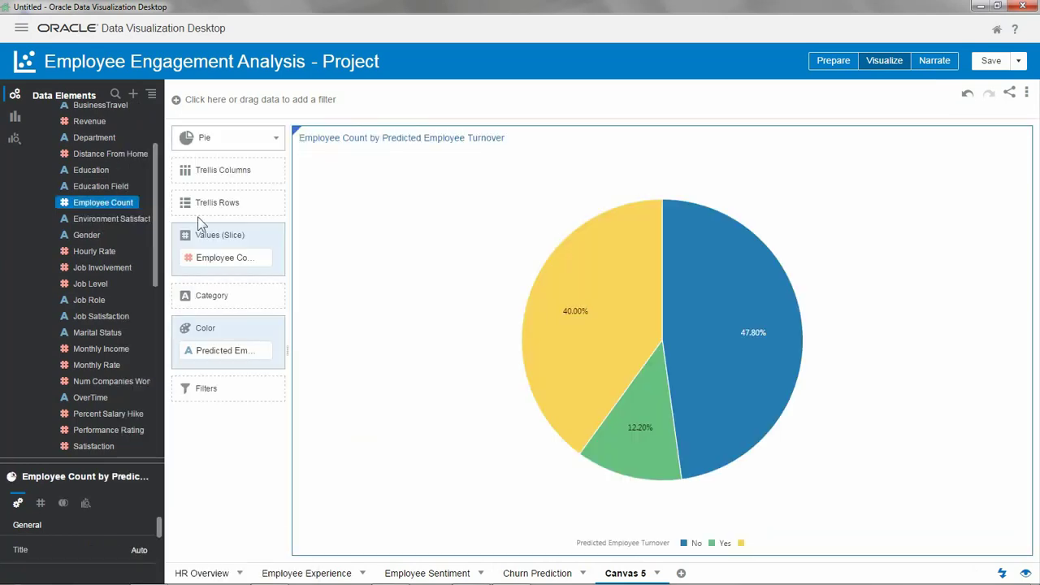
# Step: Filter the new canvas to employees whose Attrition is No
pyautogui.scroll(2, 145, 158)
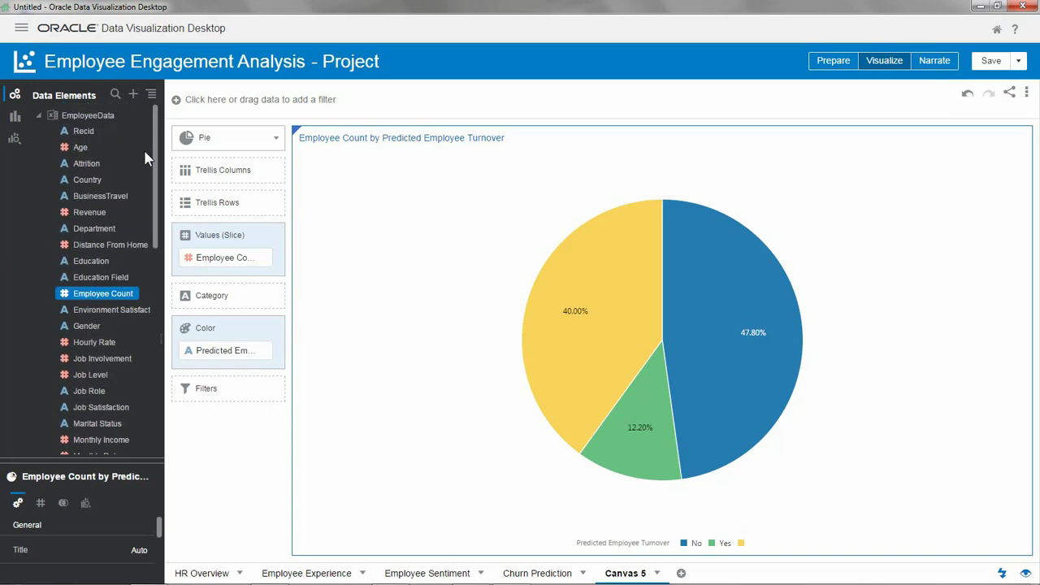
pyautogui.click(90, 161)
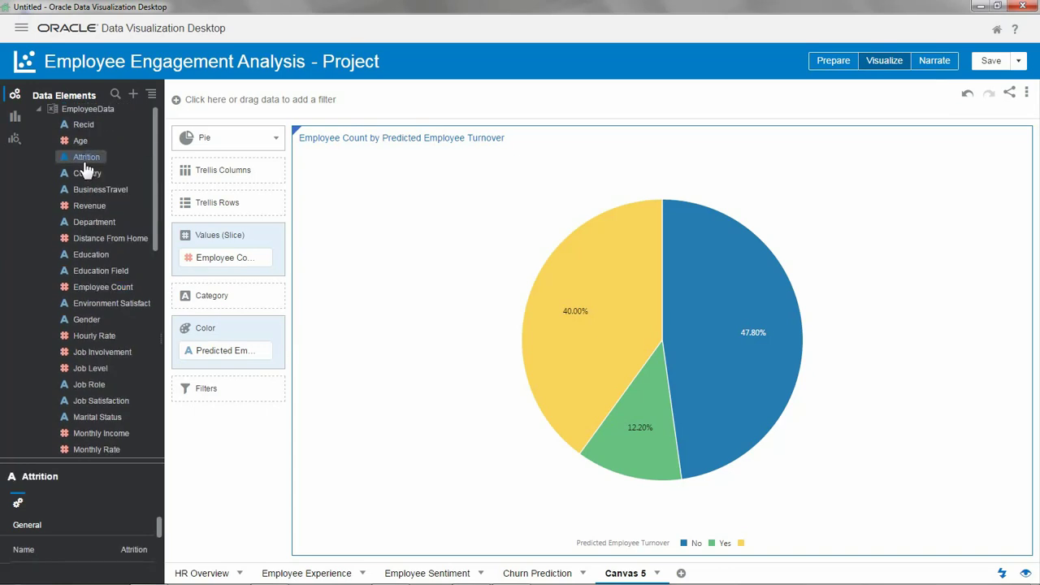
pyautogui.moveTo(90, 168); pyautogui.dragTo(218, 99)
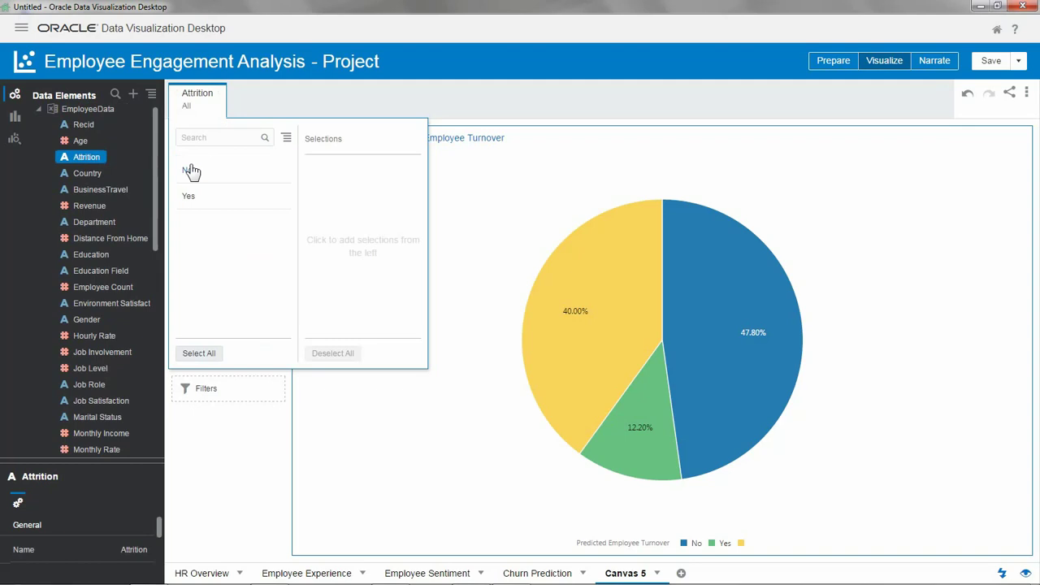
pyautogui.click(191, 170)
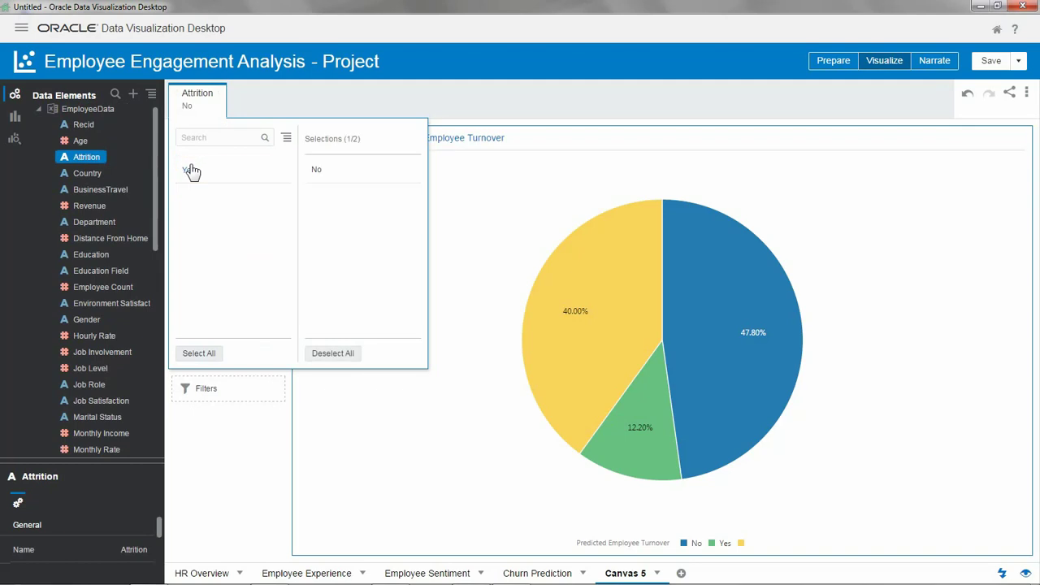
pyautogui.click(459, 263)
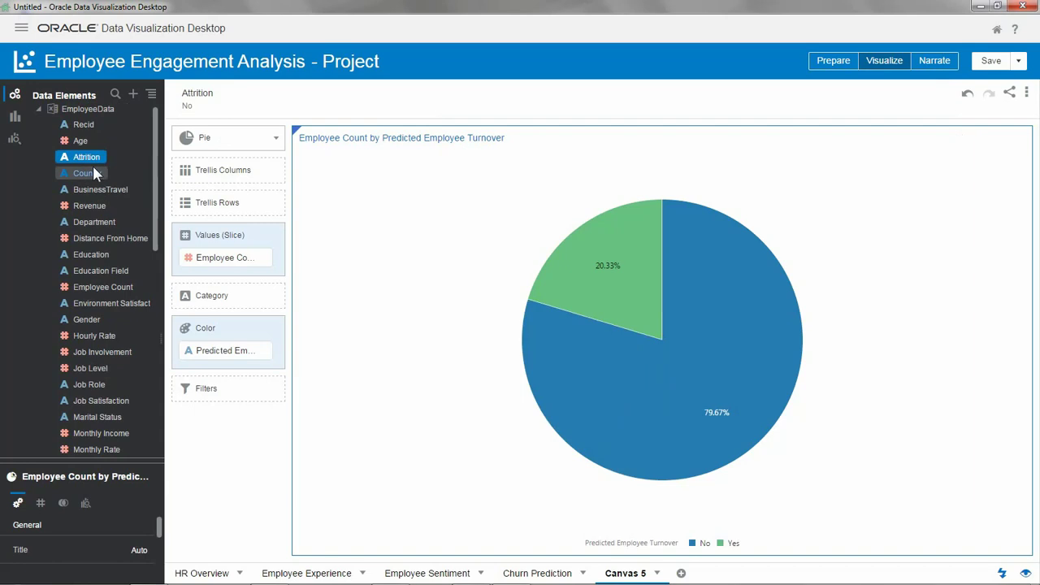
# Step: Create a bar chart of Employee Count by Department and Predicted Employee Turnover, and place it below the pie chart
pyautogui.click(104, 291)
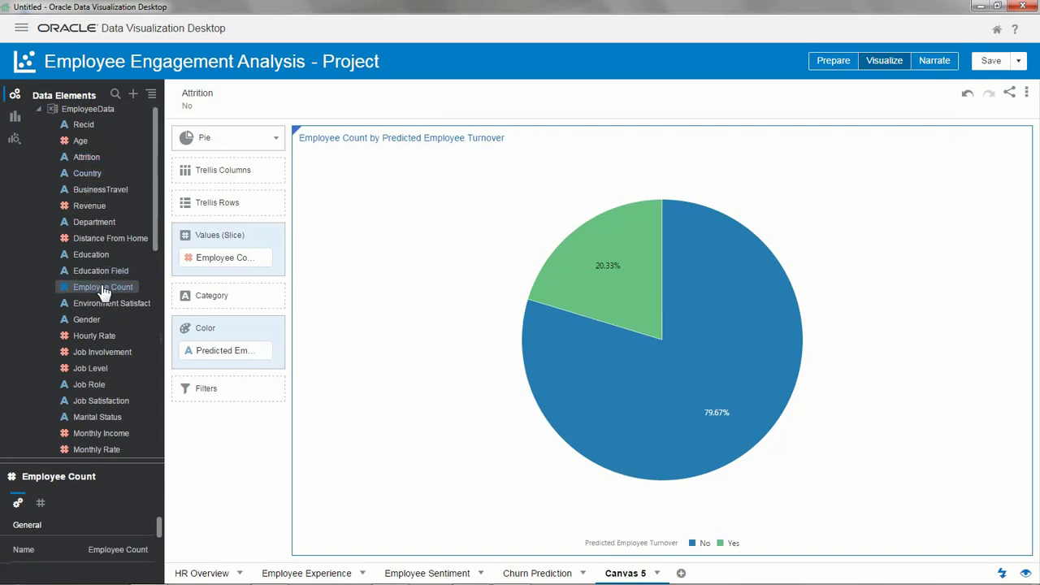
pyautogui.keyDown('ctrl'); pyautogui.click(94, 222); pyautogui.keyUp('ctrl')
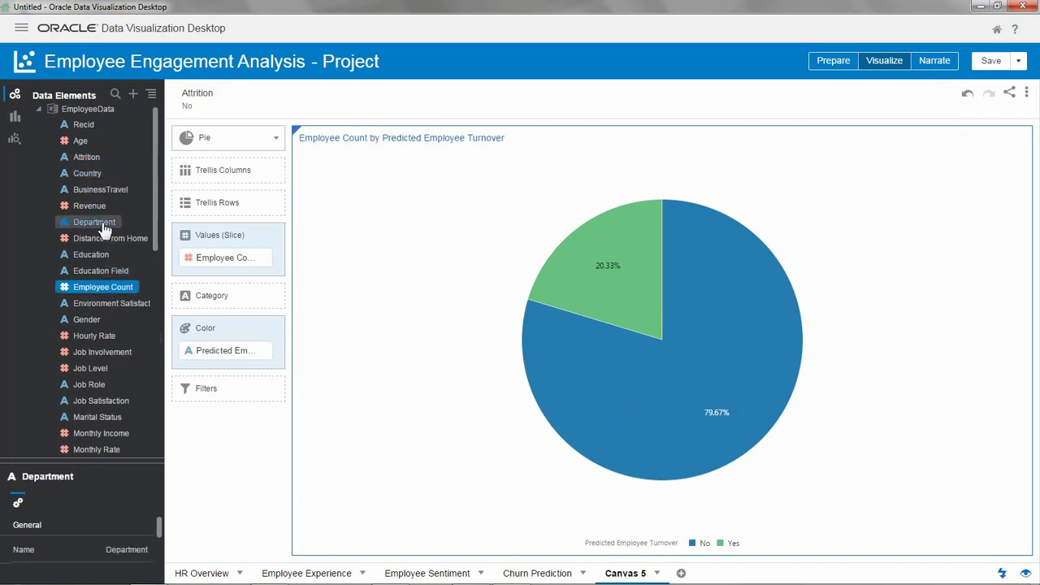
pyautogui.scroll(-3, 104, 230)
pyautogui.scroll(-8, 104, 230)
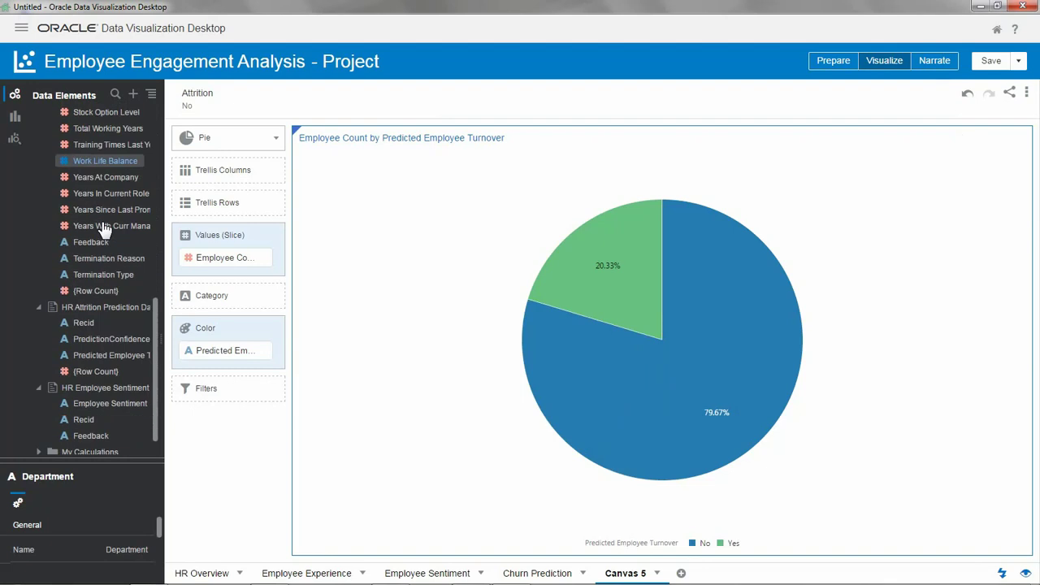
pyautogui.click(116, 351)
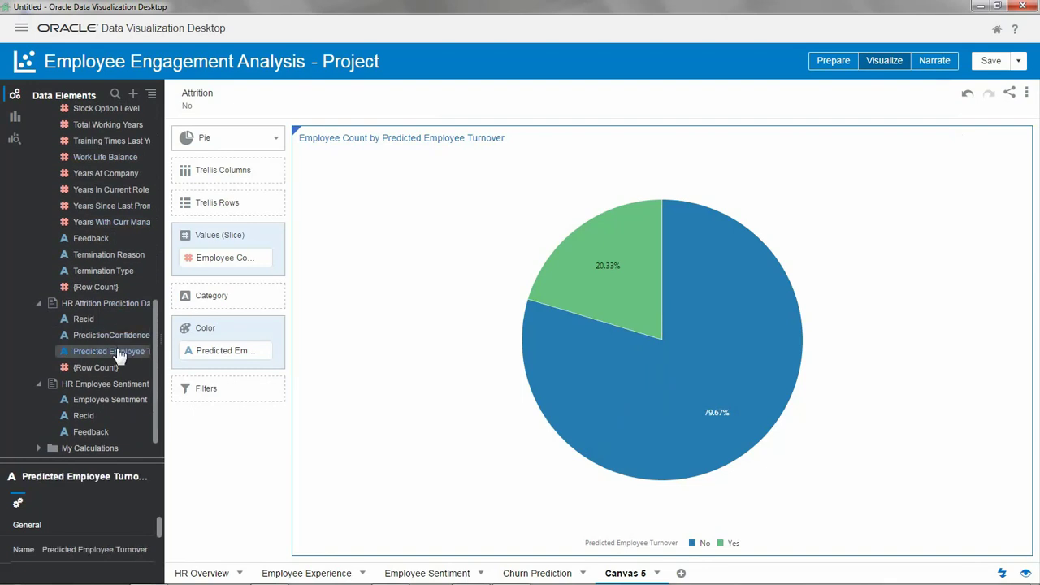
pyautogui.rightClick(118, 356)
pyautogui.click(148, 396)
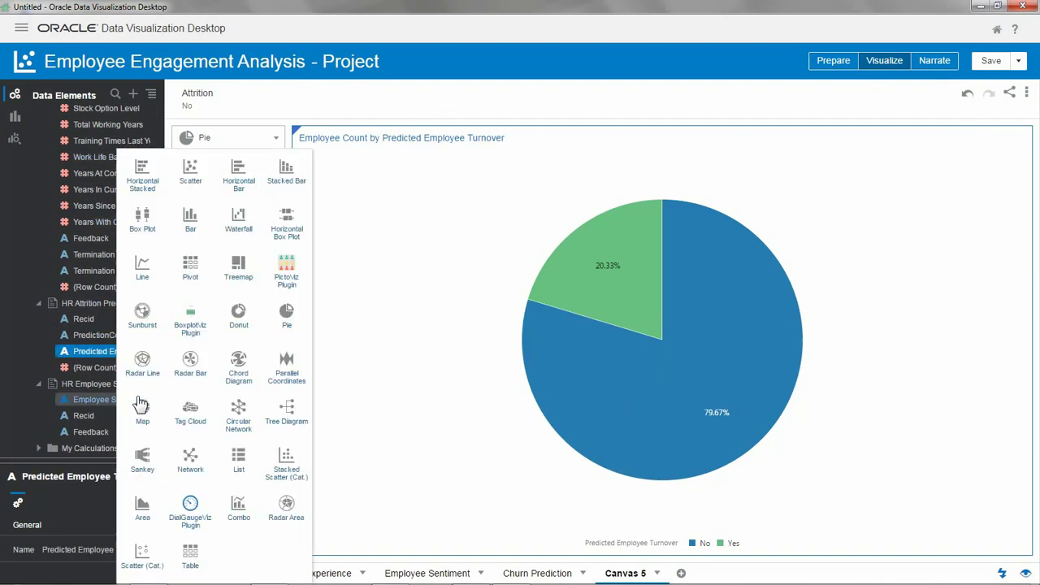
pyautogui.click(195, 224)
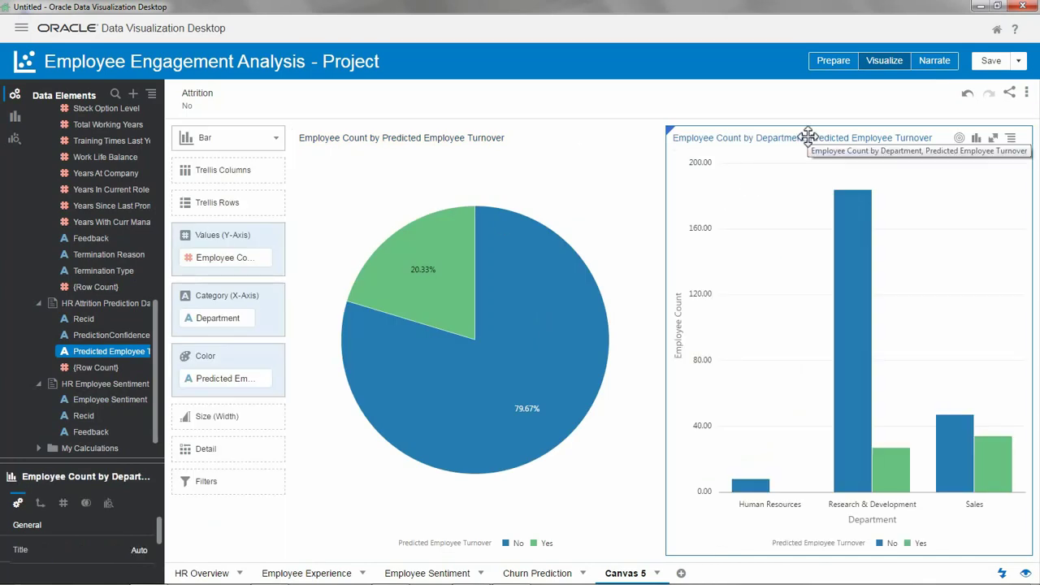
pyautogui.moveTo(809, 138); pyautogui.dragTo(687, 488)
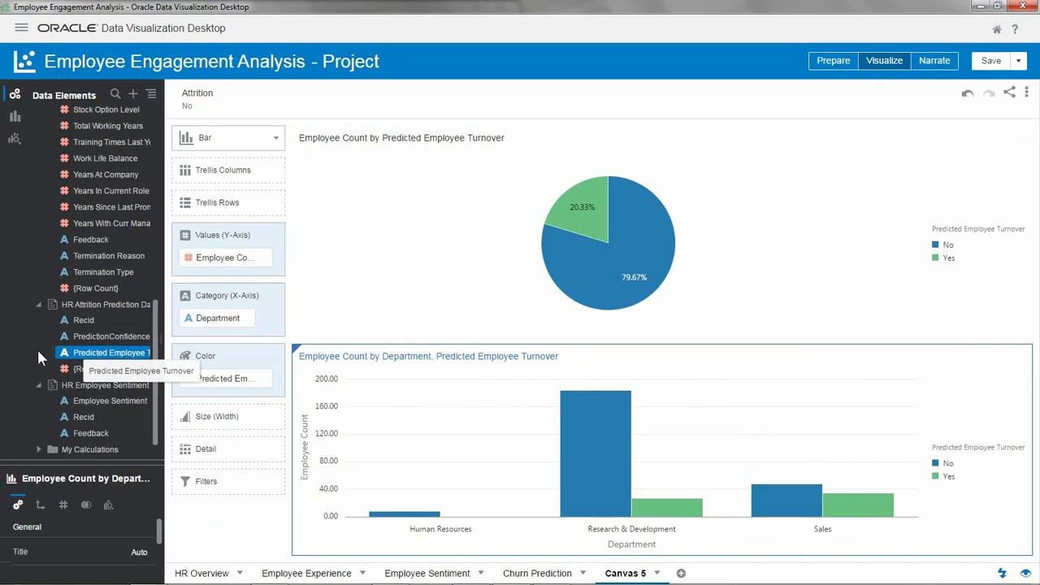
# Step: Create a BoxplotViz Plugin chart of Performance Rating using Predicted Employee Turnover and Recid
pyautogui.click(84, 349)
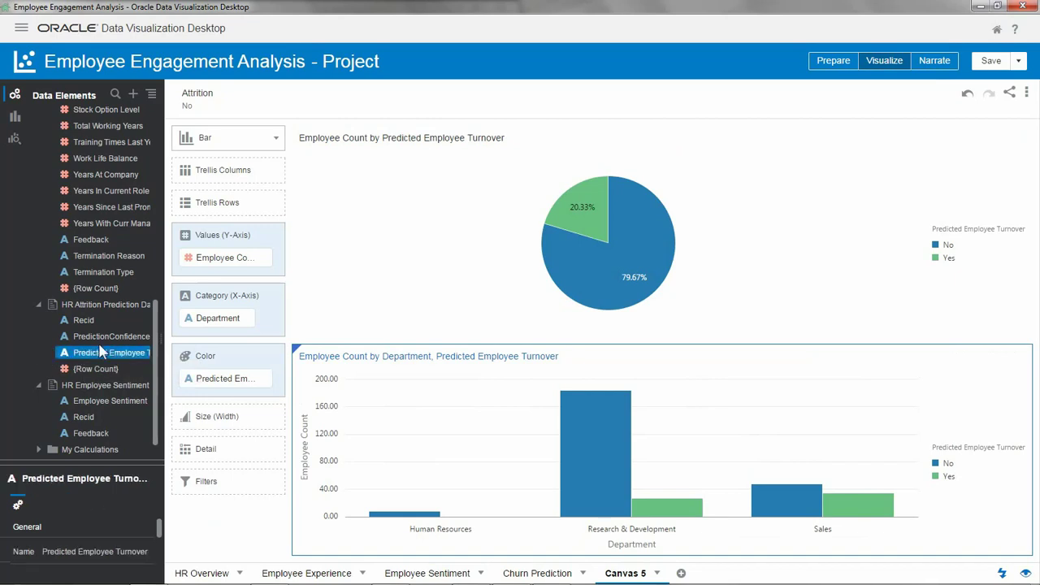
pyautogui.scroll(3, 98, 349)
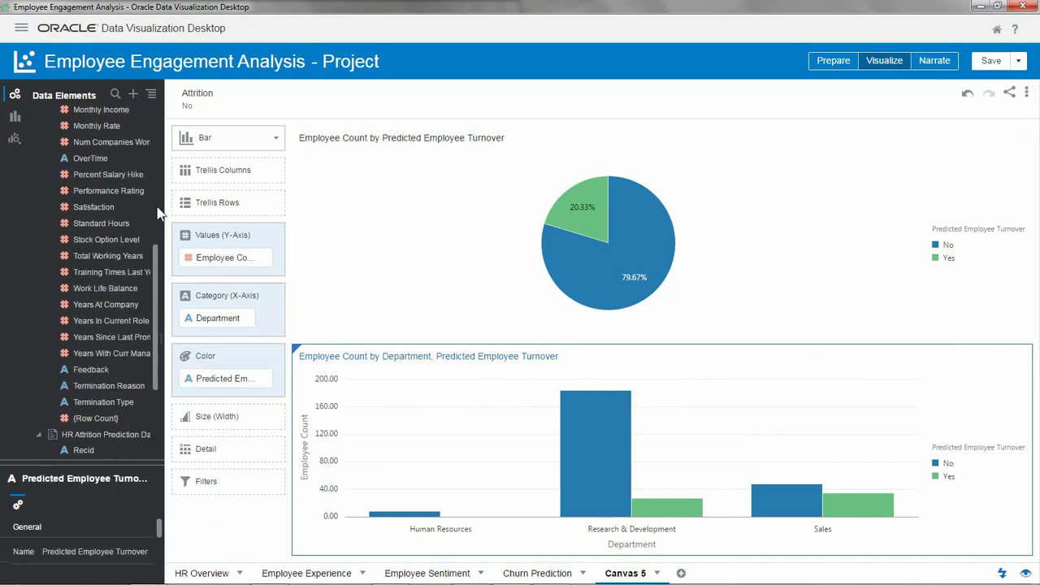
pyautogui.click(137, 192)
pyautogui.scroll(5, 137, 194)
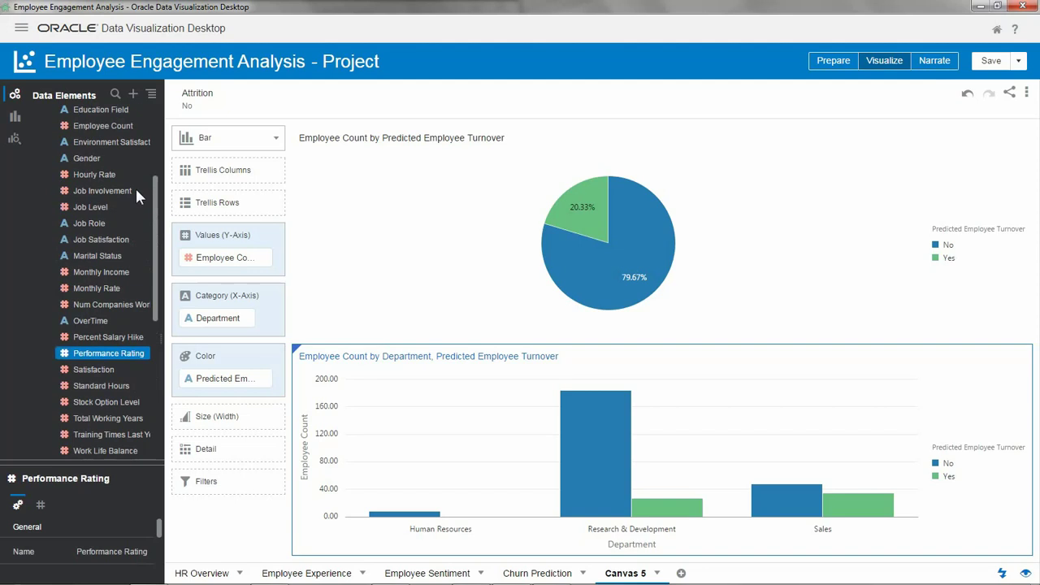
pyautogui.scroll(2, 131, 187)
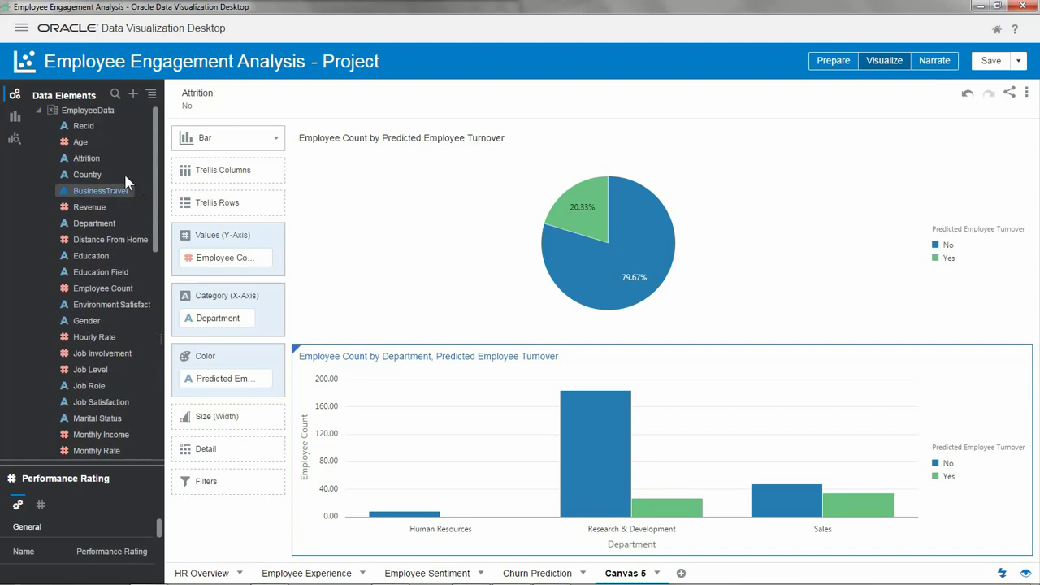
pyautogui.click(91, 128)
pyautogui.rightClick(93, 132)
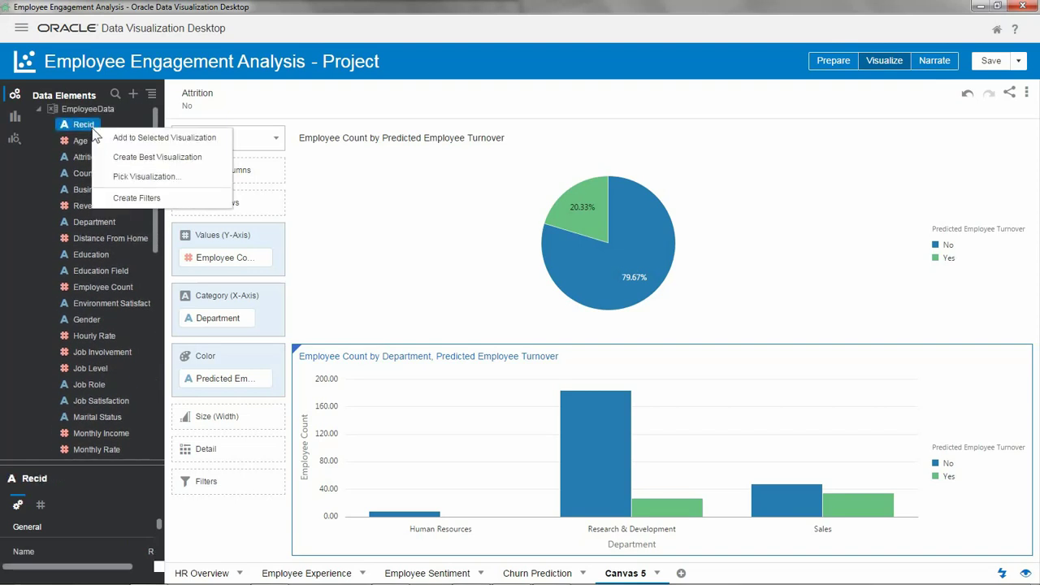
pyautogui.click(124, 176)
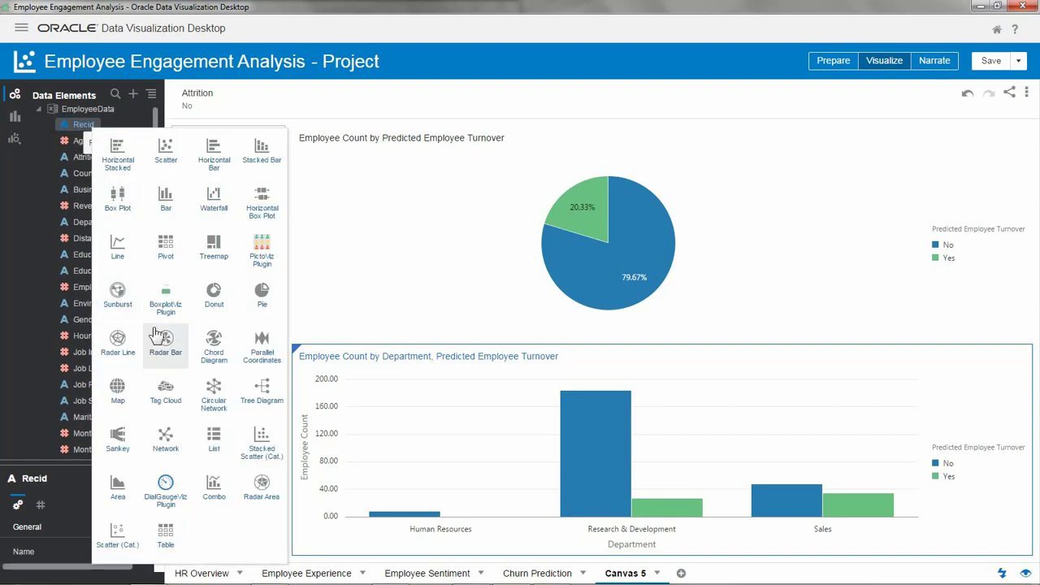
pyautogui.click(159, 309)
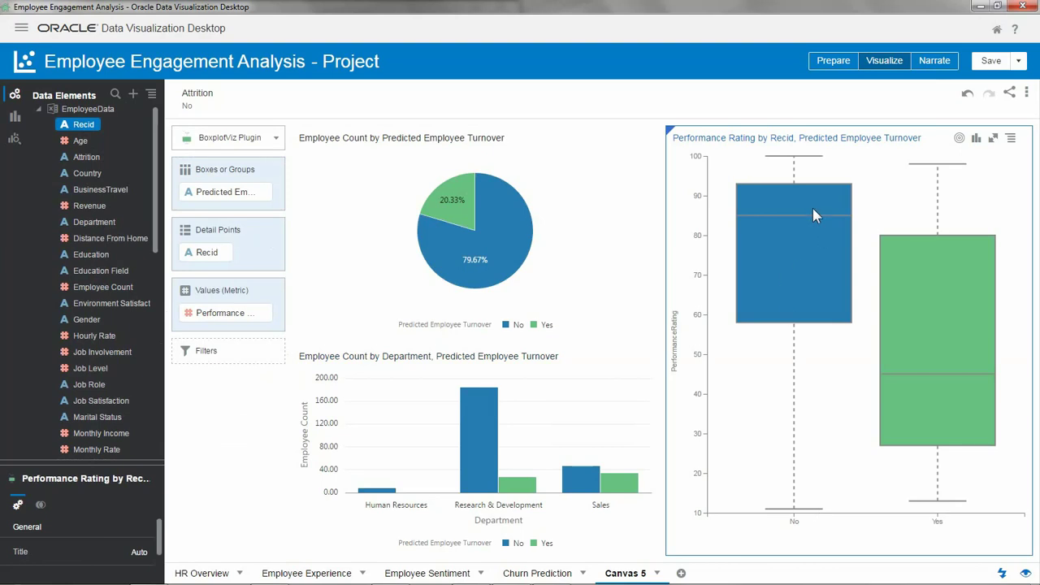
# Step: Expand the No and Yes boxes of the performance rating box plot into their individual employee points
pyautogui.click(787, 216)
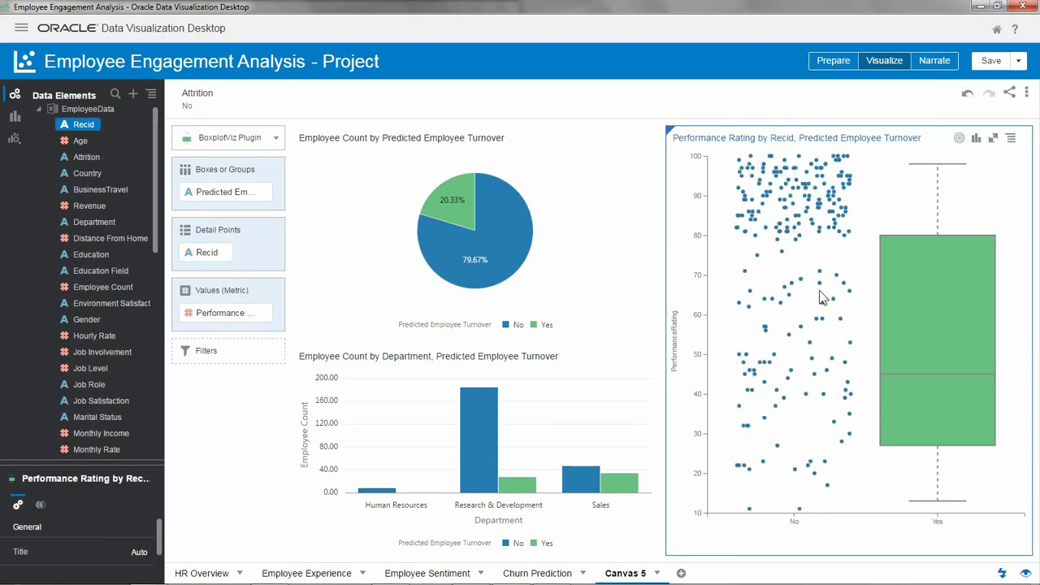
pyautogui.click(903, 354)
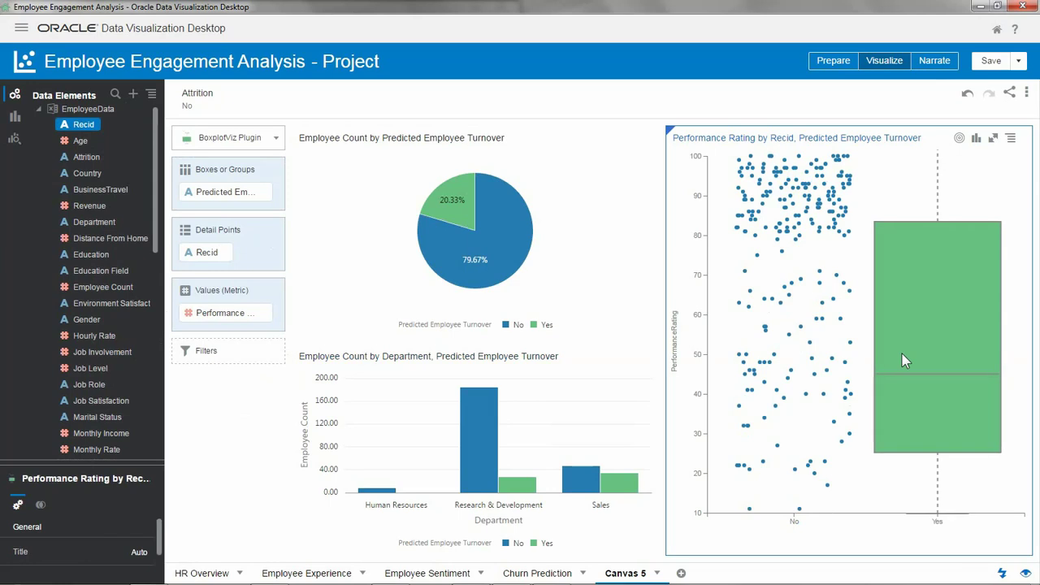